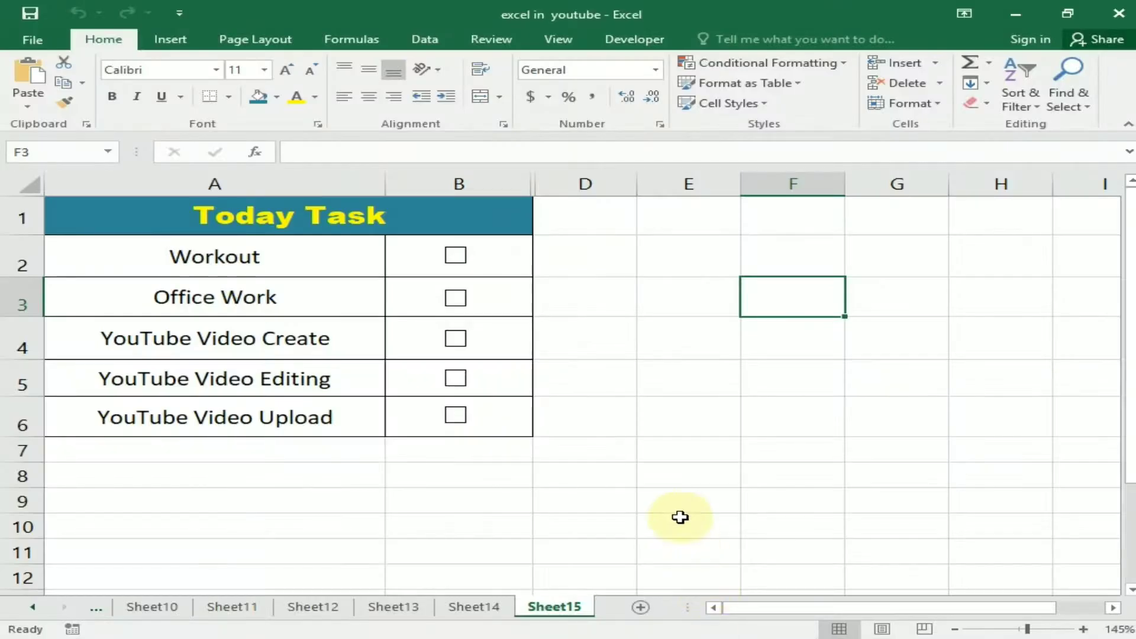
- Tick the Workout, Office Work, and YouTube Video Create, Editing and Upload checkboxes
{"action": "left_click", "coordinate": [597, 332]}
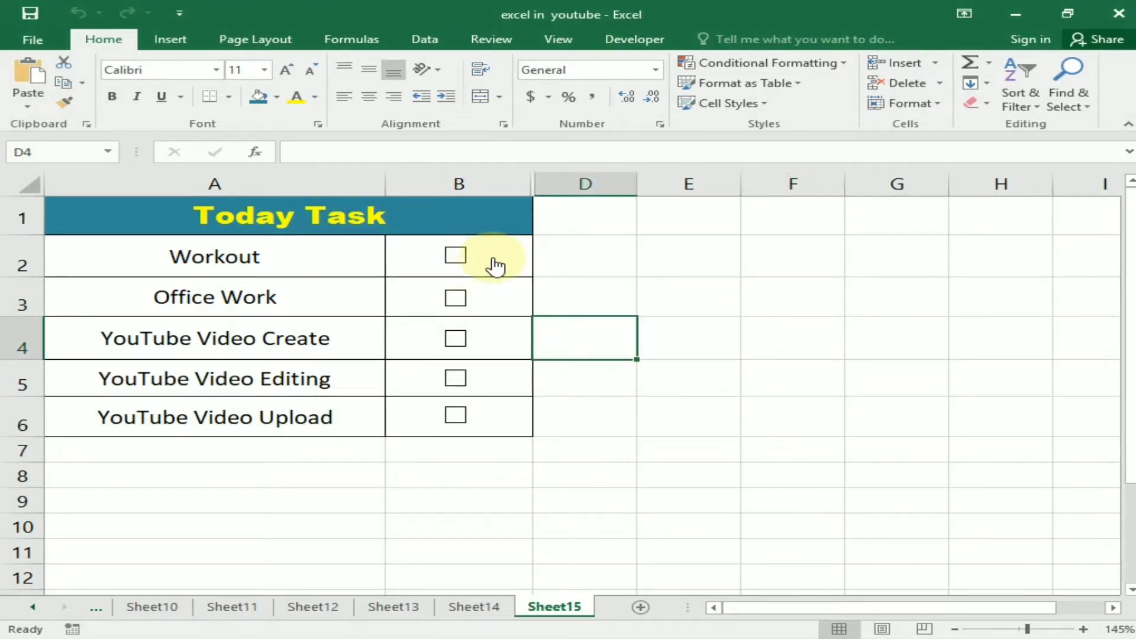
{"action": "left_click", "coordinate": [455, 258]}
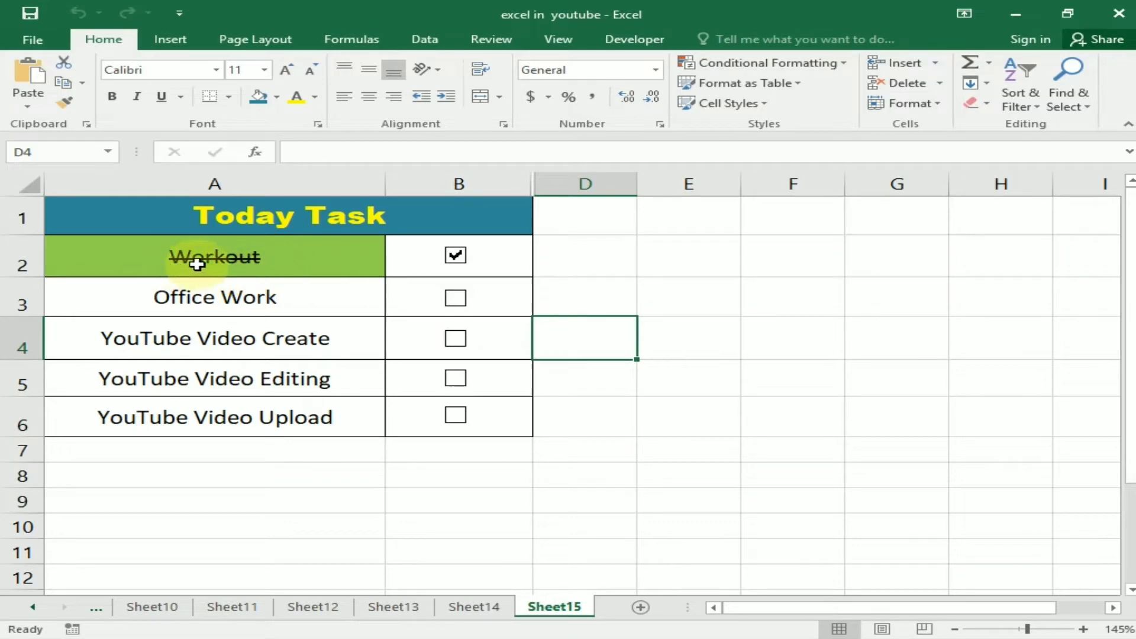
{"action": "left_click", "coordinate": [454, 299]}
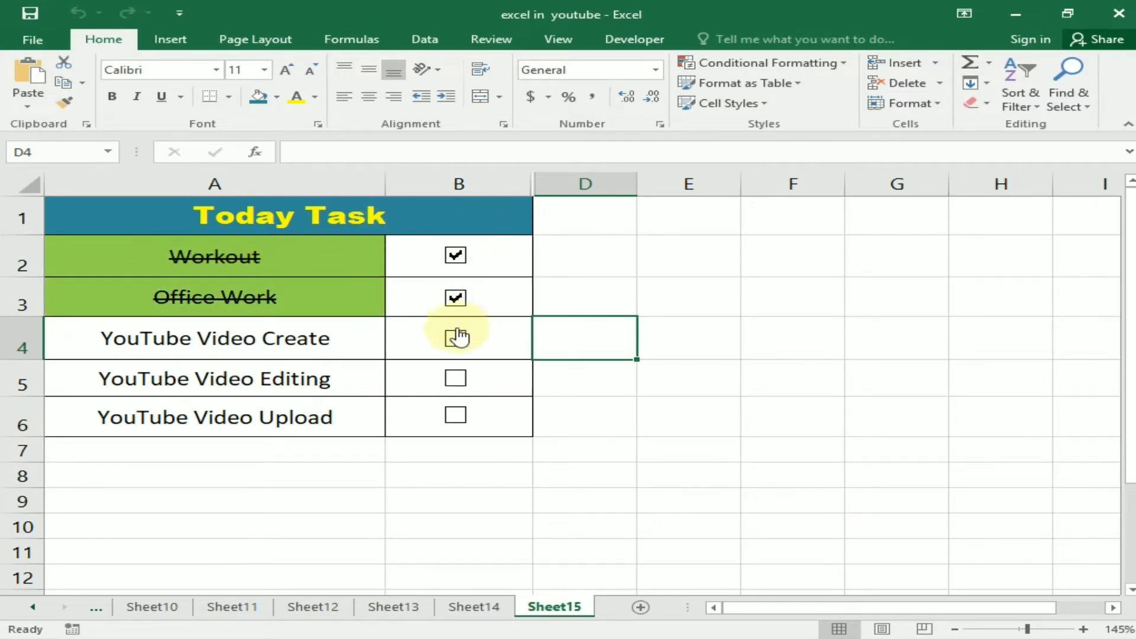
{"action": "left_click", "coordinate": [459, 342]}
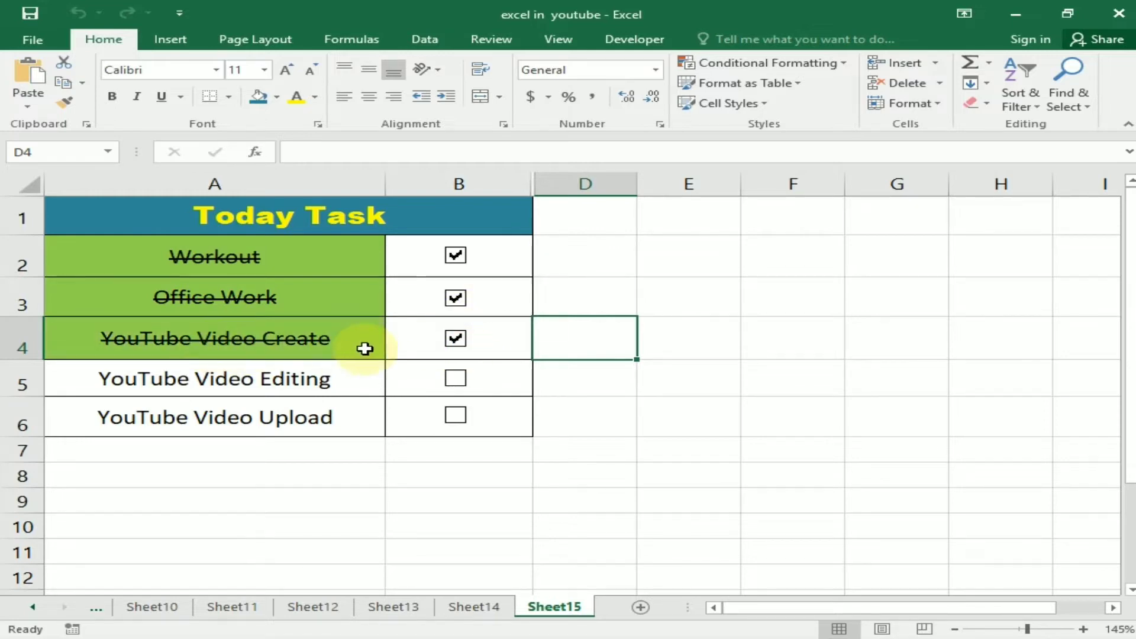
{"action": "left_click", "coordinate": [455, 377]}
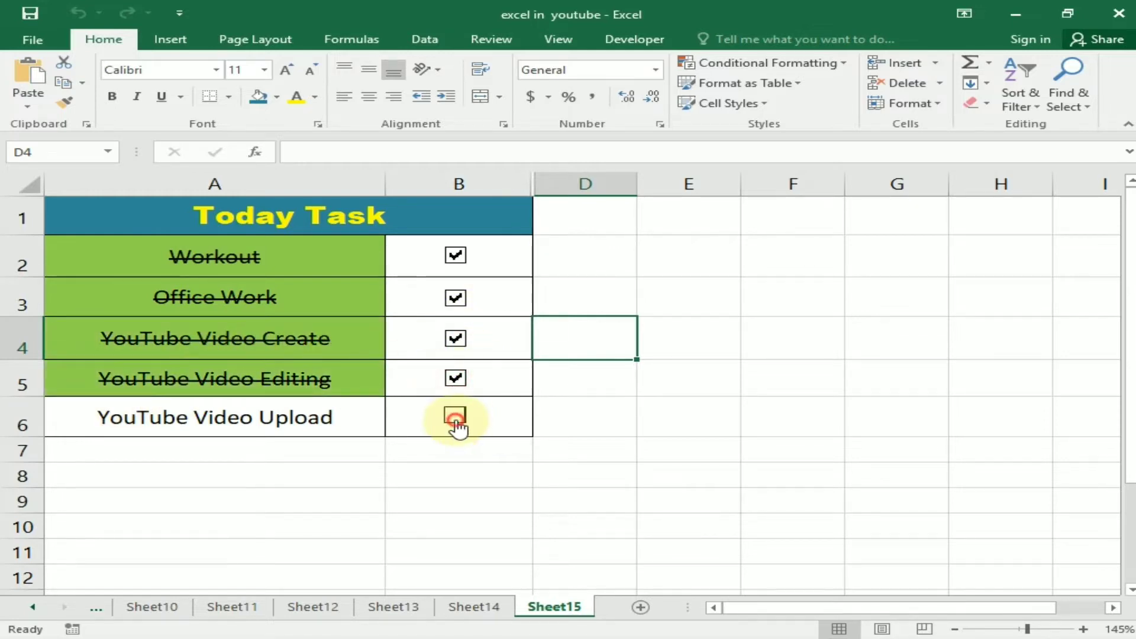
{"action": "left_click", "coordinate": [454, 417]}
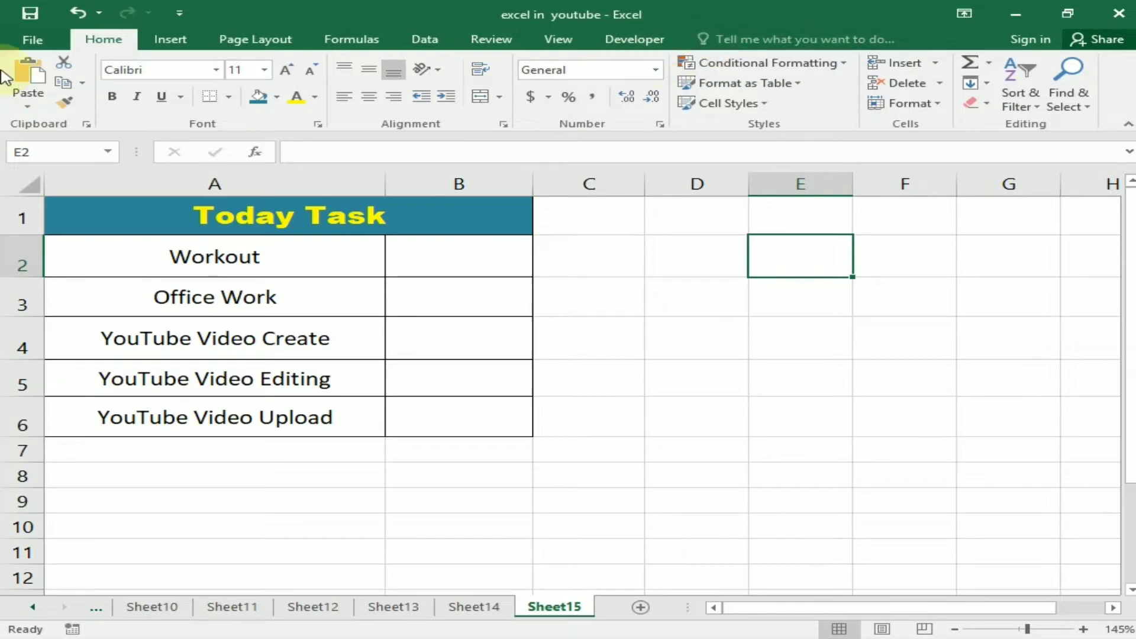
{"action": "left_click", "coordinate": [34, 40]}
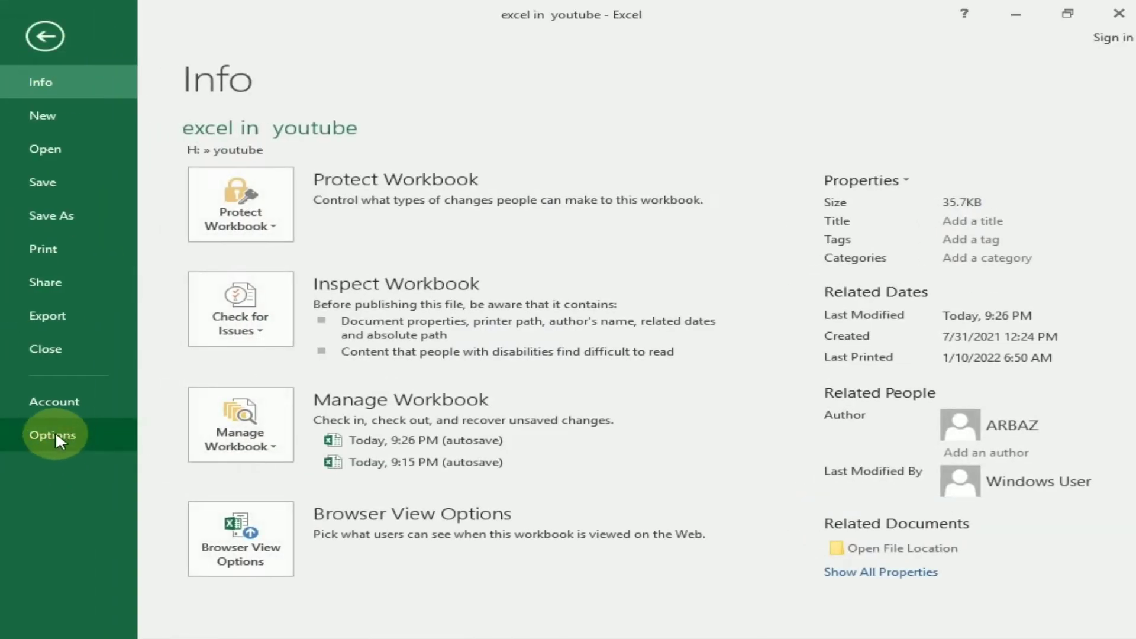
{"action": "left_click", "coordinate": [63, 434]}
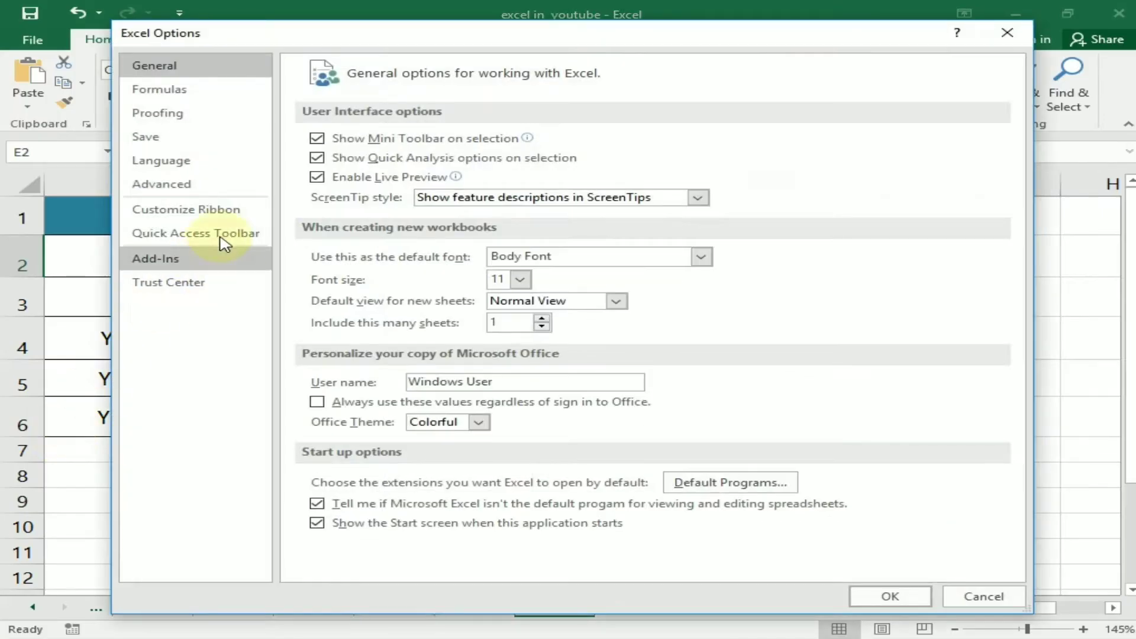
{"action": "left_click", "coordinate": [251, 213]}
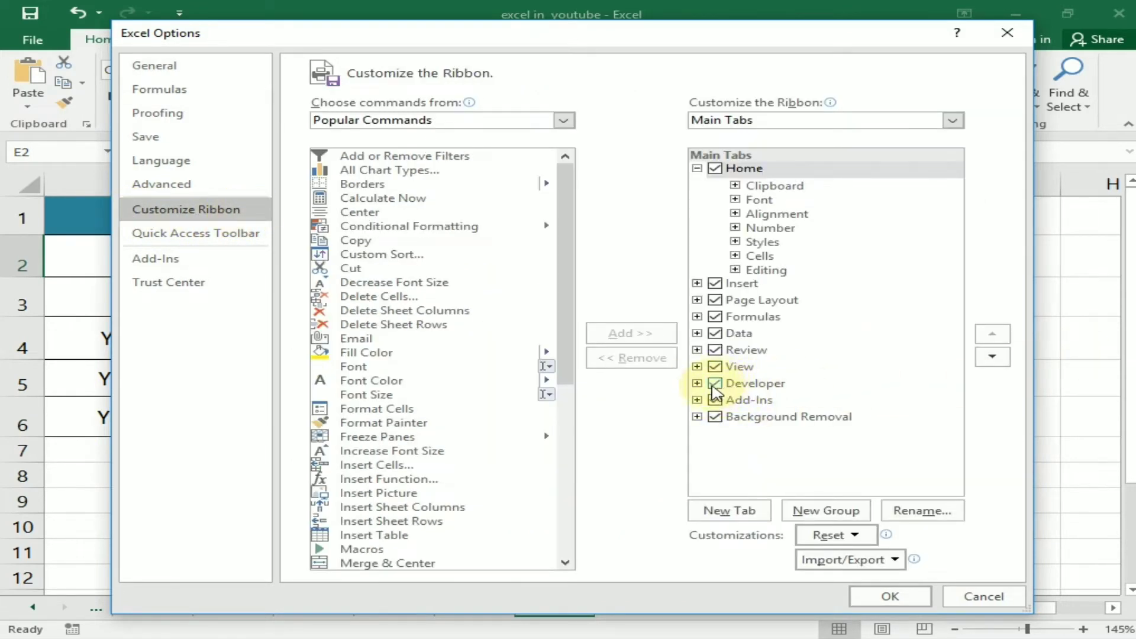
{"action": "left_click", "coordinate": [899, 596]}
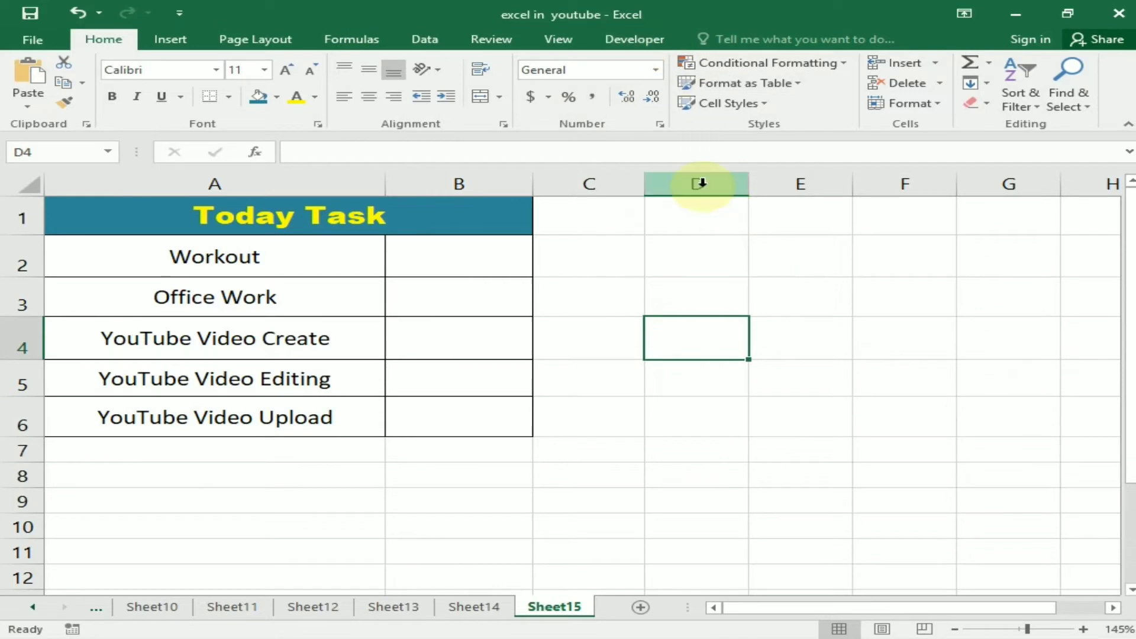
- Draw a Form Controls check box in B2 beside Workout and delete its caption text
{"action": "left_click", "coordinate": [642, 41]}
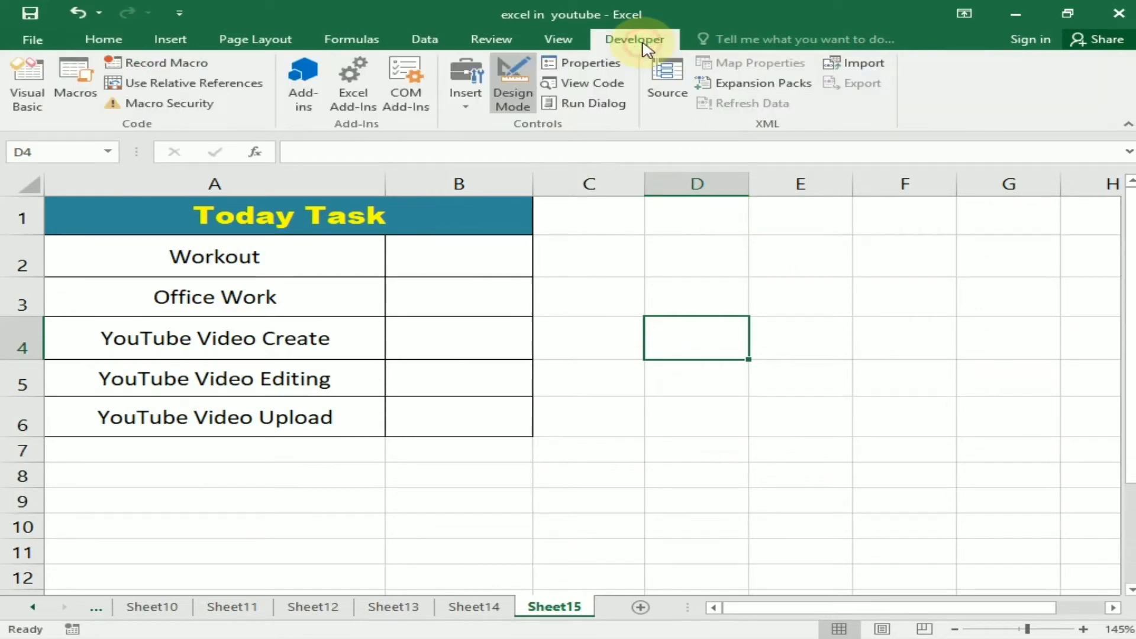
{"action": "left_click", "coordinate": [476, 110]}
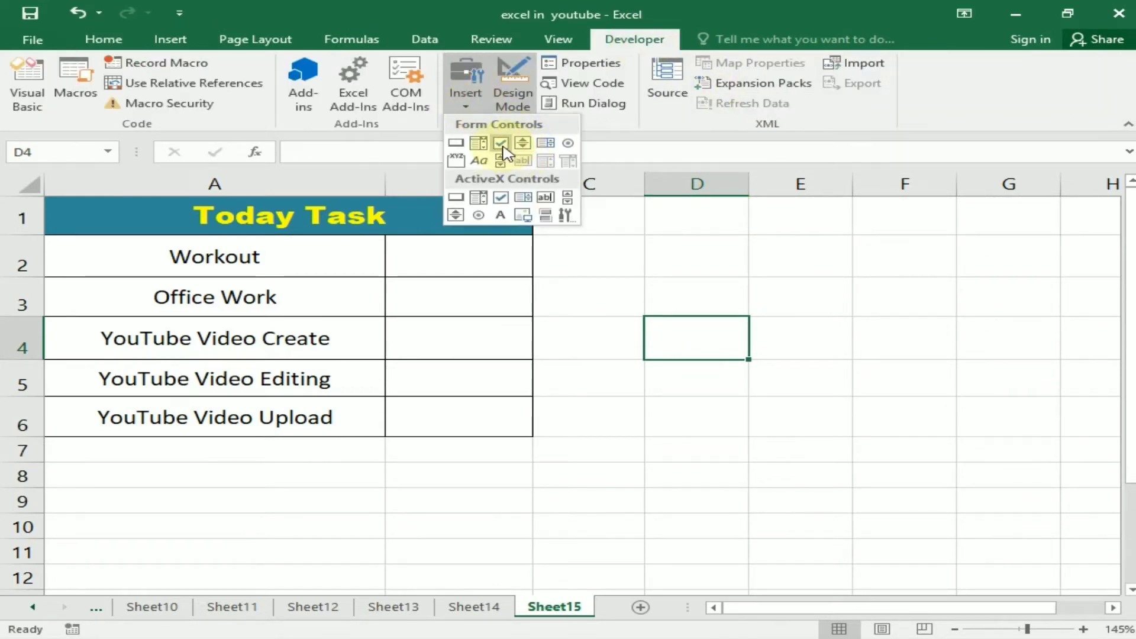
{"action": "left_click", "coordinate": [501, 144]}
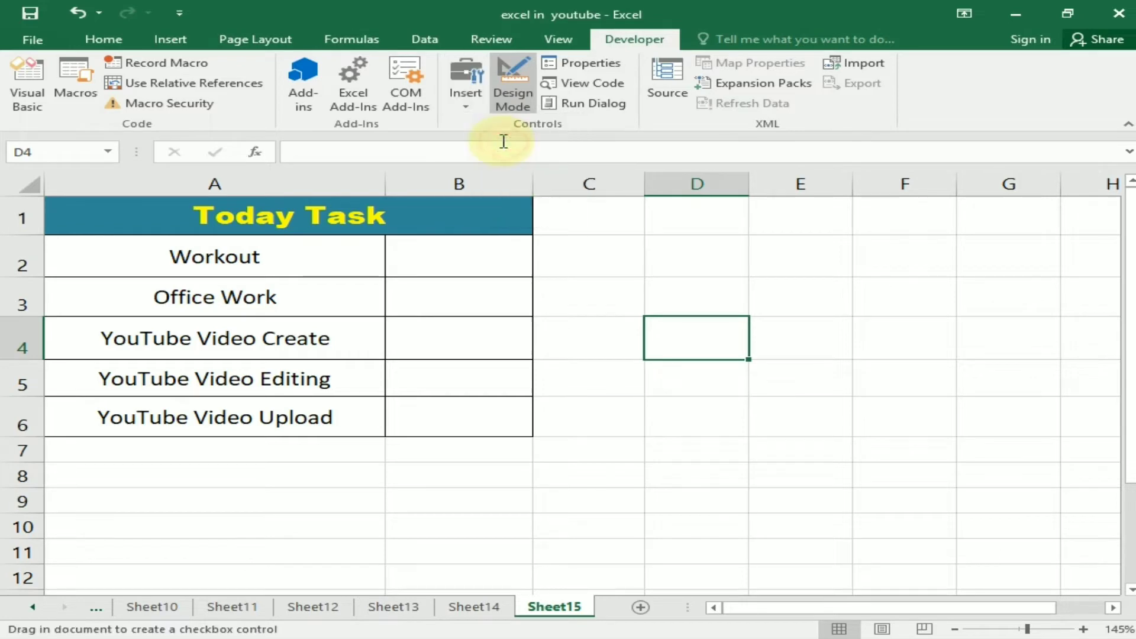
{"action": "left_click_drag", "start_coordinate": [425, 245], "coordinate": [519, 270]}
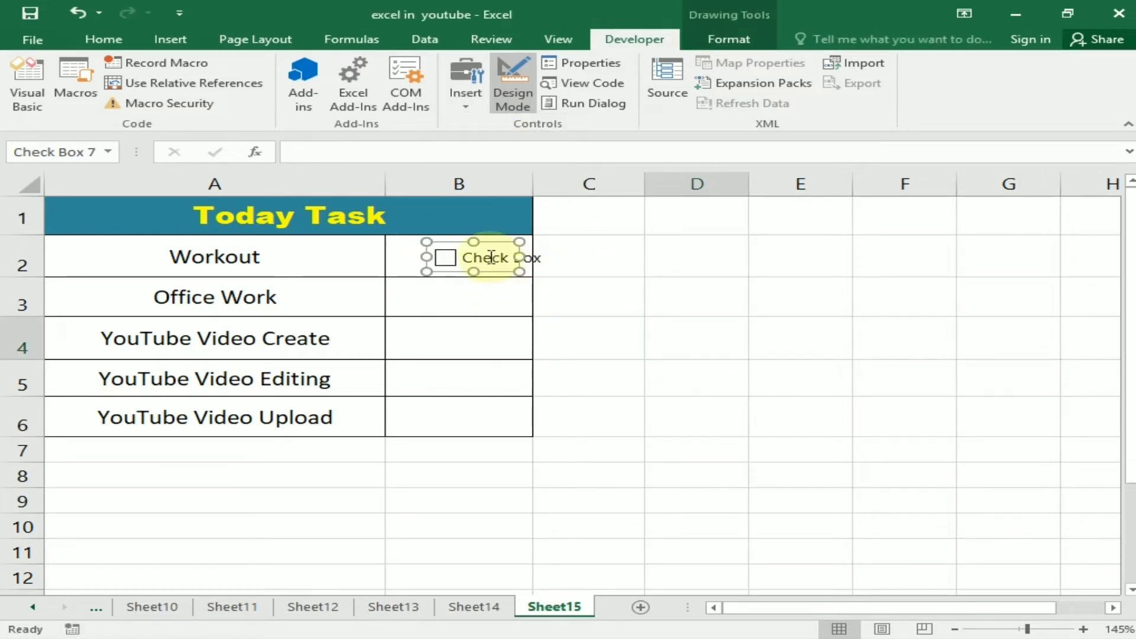
{"action": "left_click", "coordinate": [491, 256]}
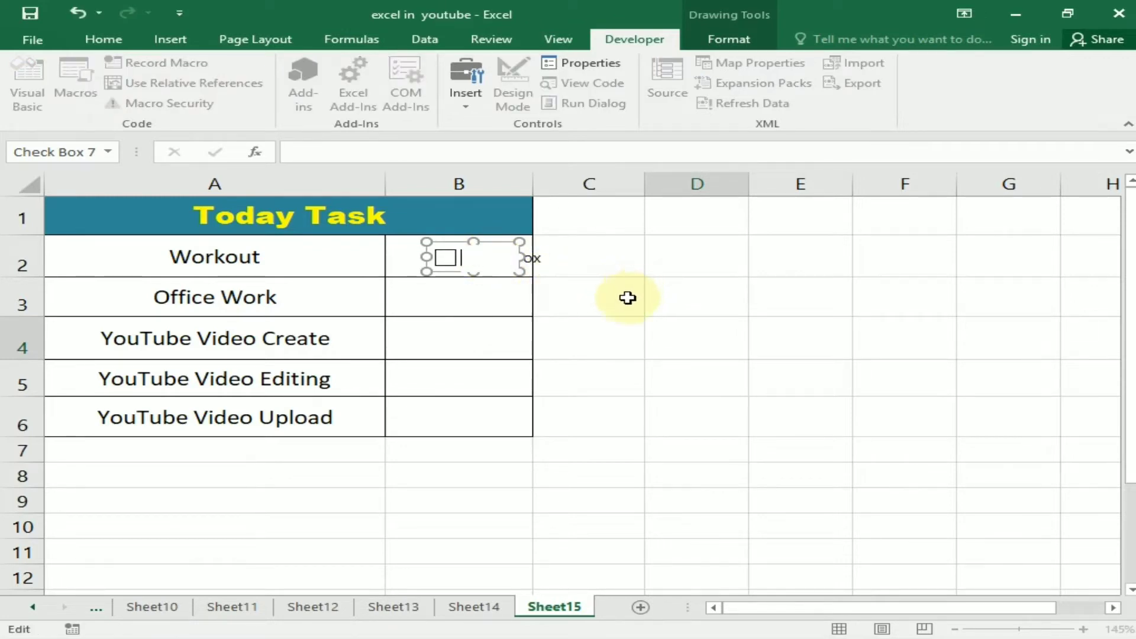
{"action": "left_click", "coordinate": [626, 322]}
{"action": "left_click", "coordinate": [483, 282]}
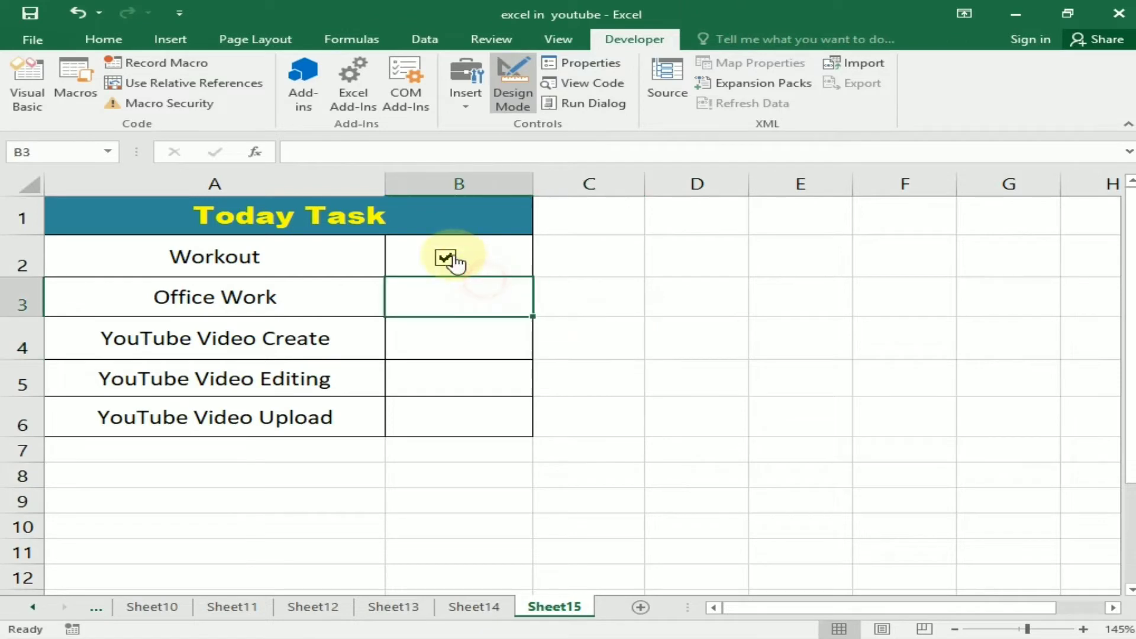
- Copy the B2 checkbox and paste copies into B3, B4, B5 and B6
{"action": "right_click", "coordinate": [461, 265]}
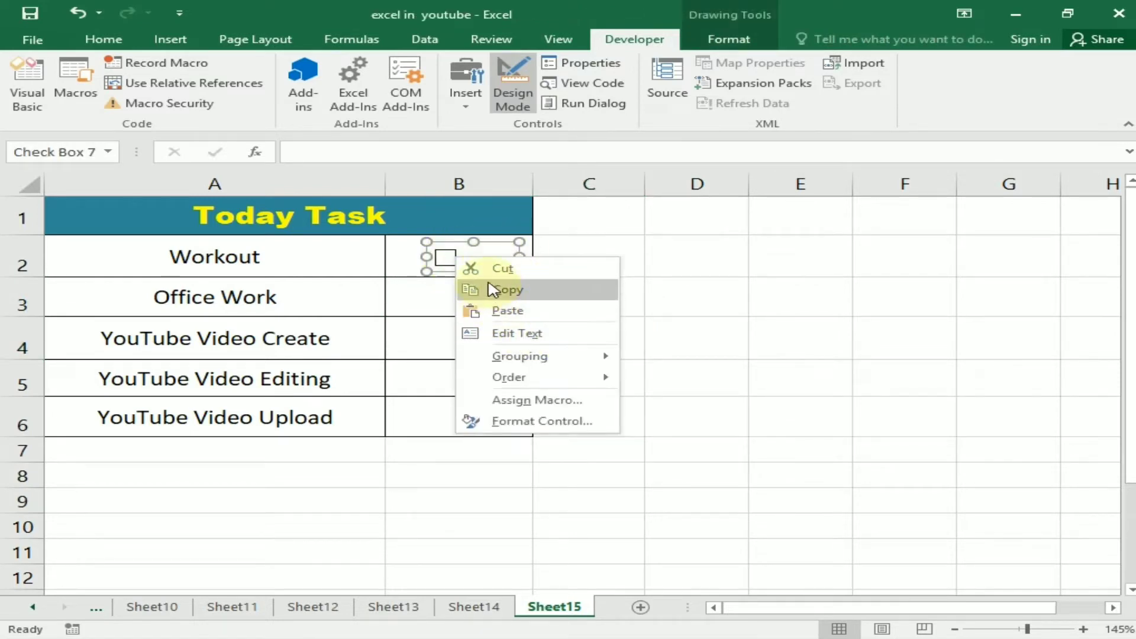
{"action": "left_click", "coordinate": [523, 285]}
{"action": "left_click", "coordinate": [488, 308]}
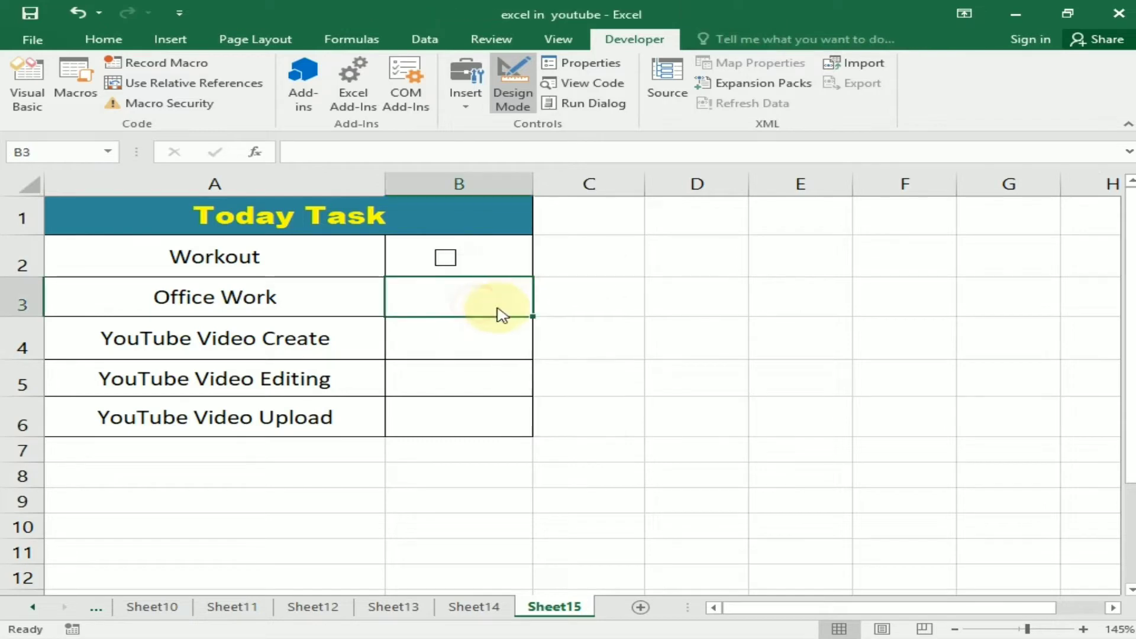
{"action": "key", "text": "ctrl+v"}
{"action": "left_click", "coordinate": [481, 344]}
{"action": "key", "text": "ctrl+v"}
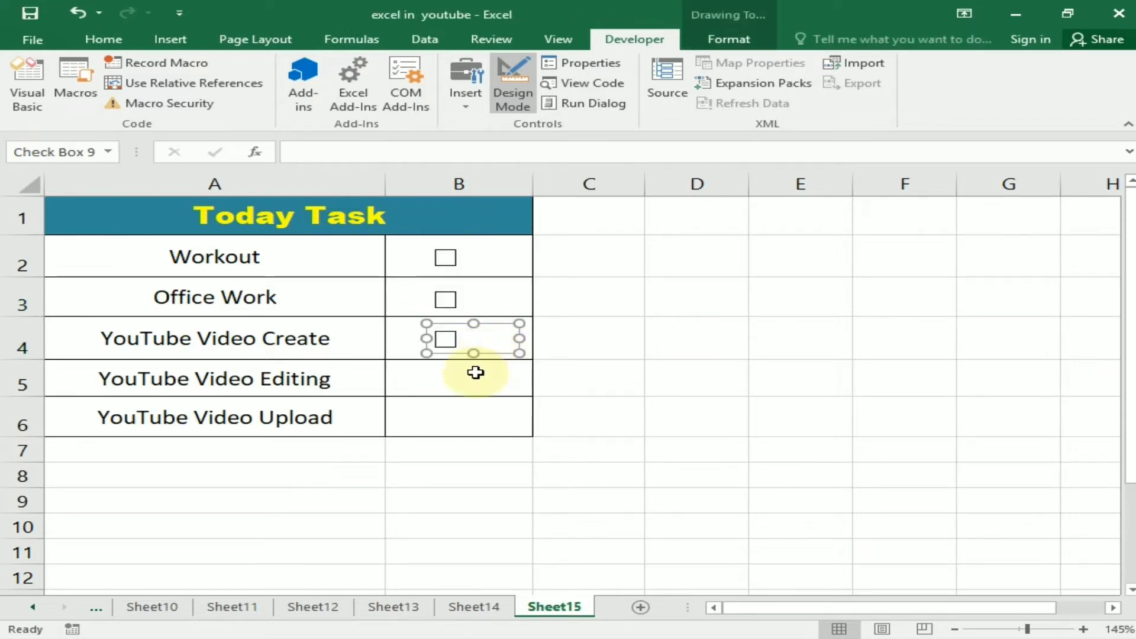
{"action": "left_click", "coordinate": [471, 372]}
{"action": "key", "text": "ctrl+v"}
{"action": "left_click", "coordinate": [477, 415]}
{"action": "key", "text": "ctrl+v"}
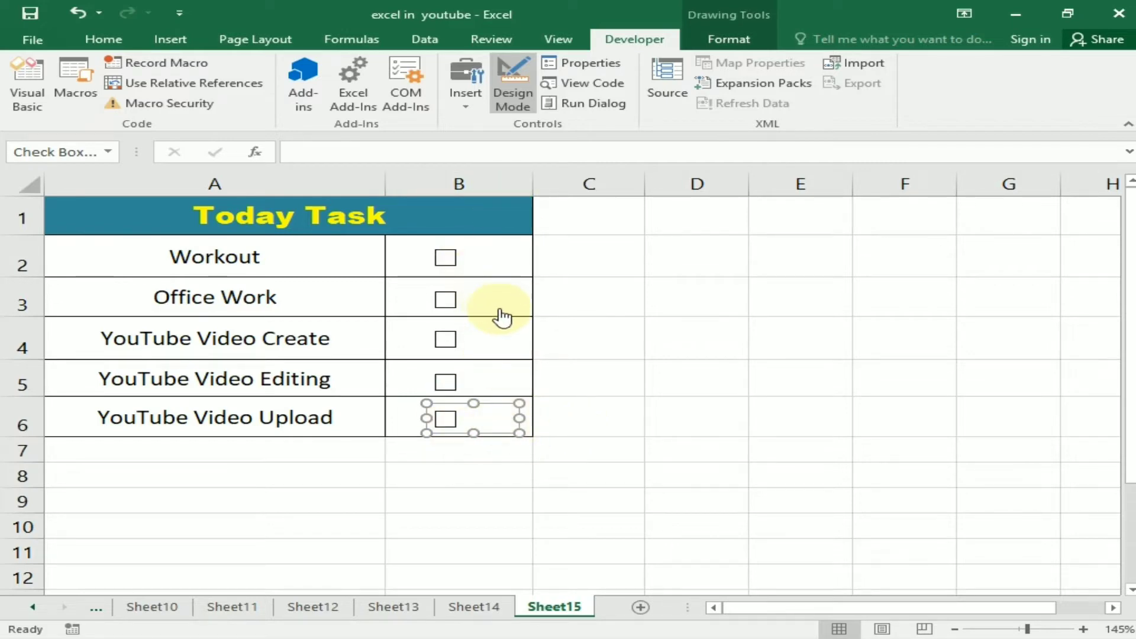
- Select all five checkboxes and Align Center them into one vertical line
{"action": "key", "text": "ctrl+a"}
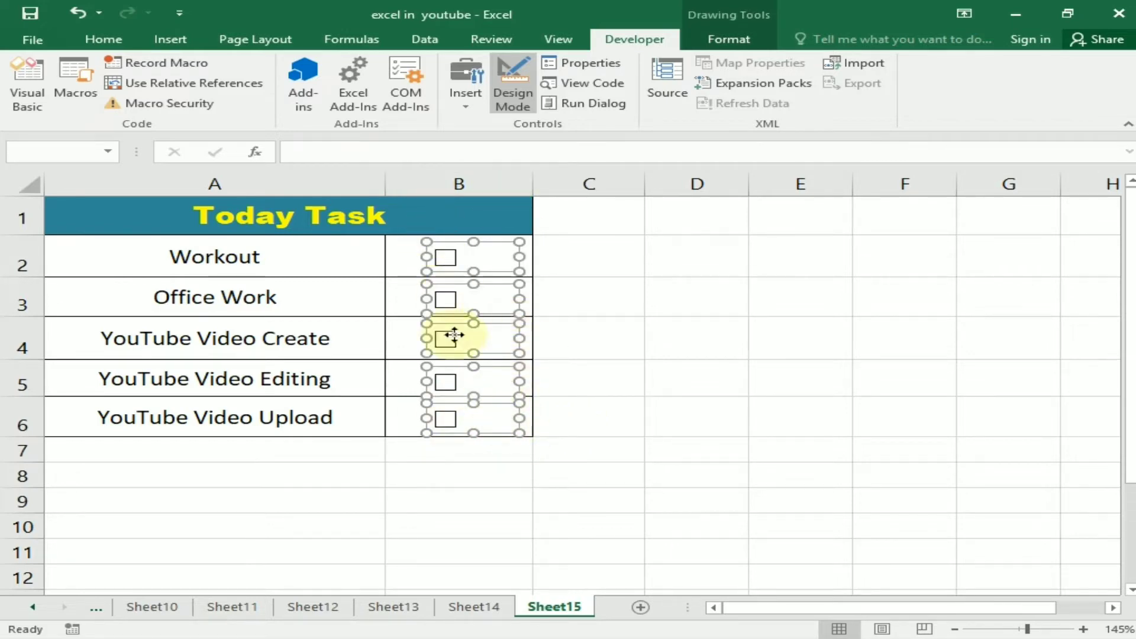
{"action": "left_click", "coordinate": [731, 41]}
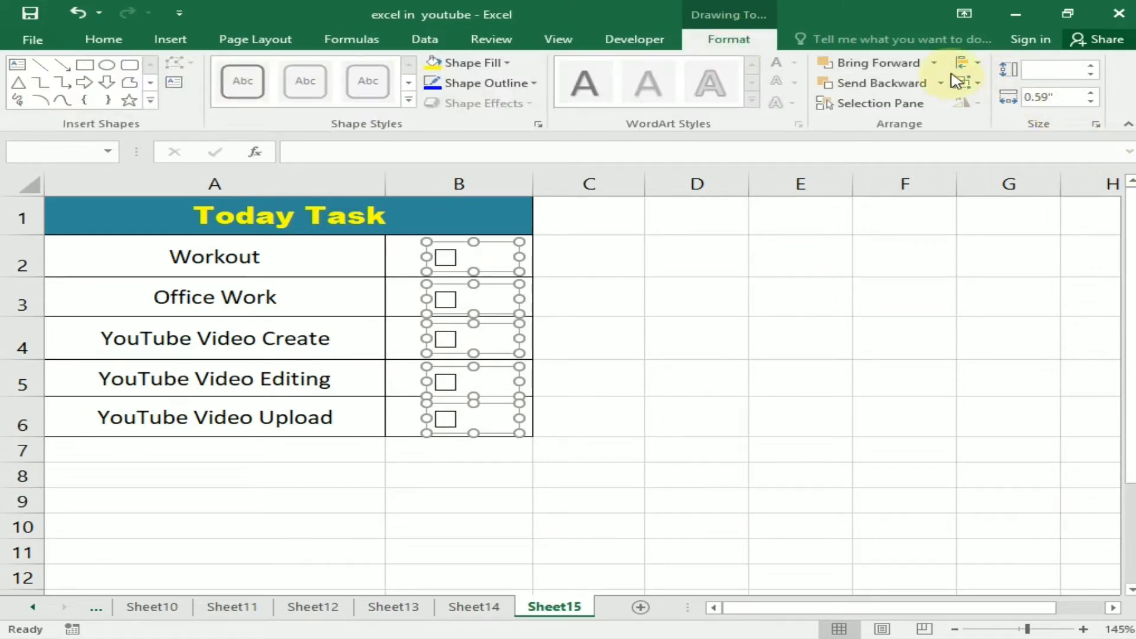
{"action": "left_click", "coordinate": [979, 65]}
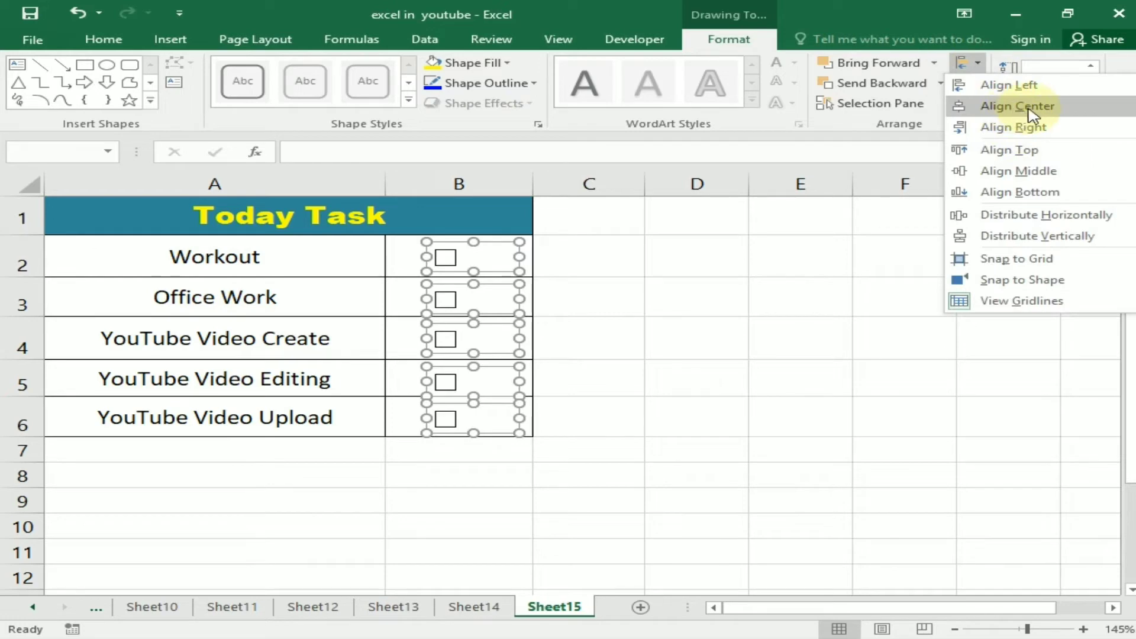
{"action": "left_click", "coordinate": [1028, 108]}
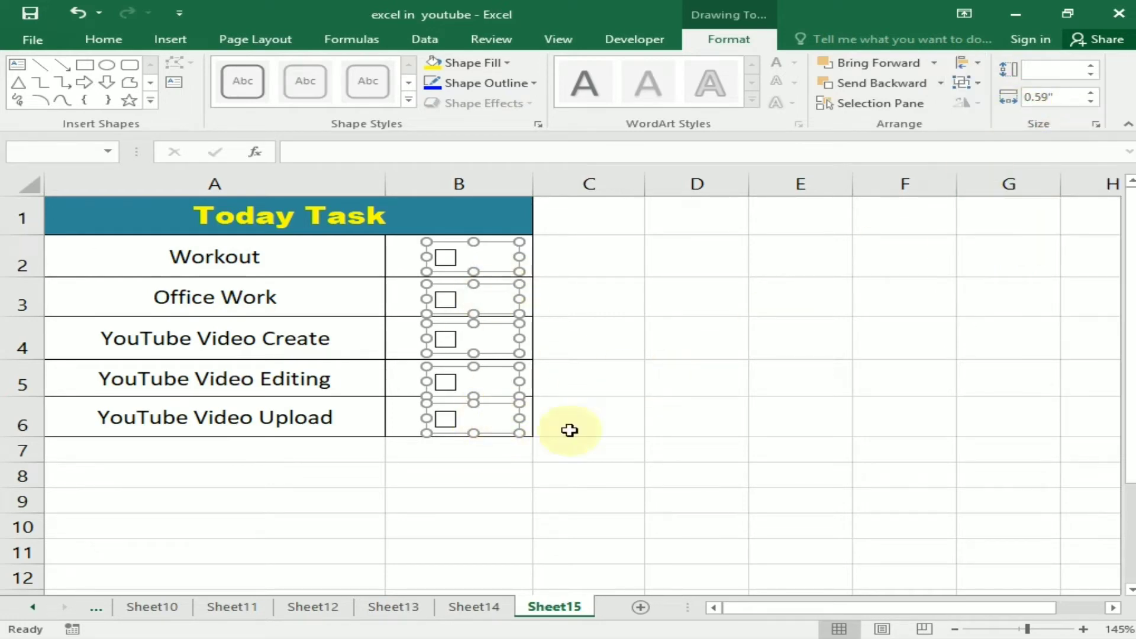
{"action": "left_click", "coordinate": [684, 435]}
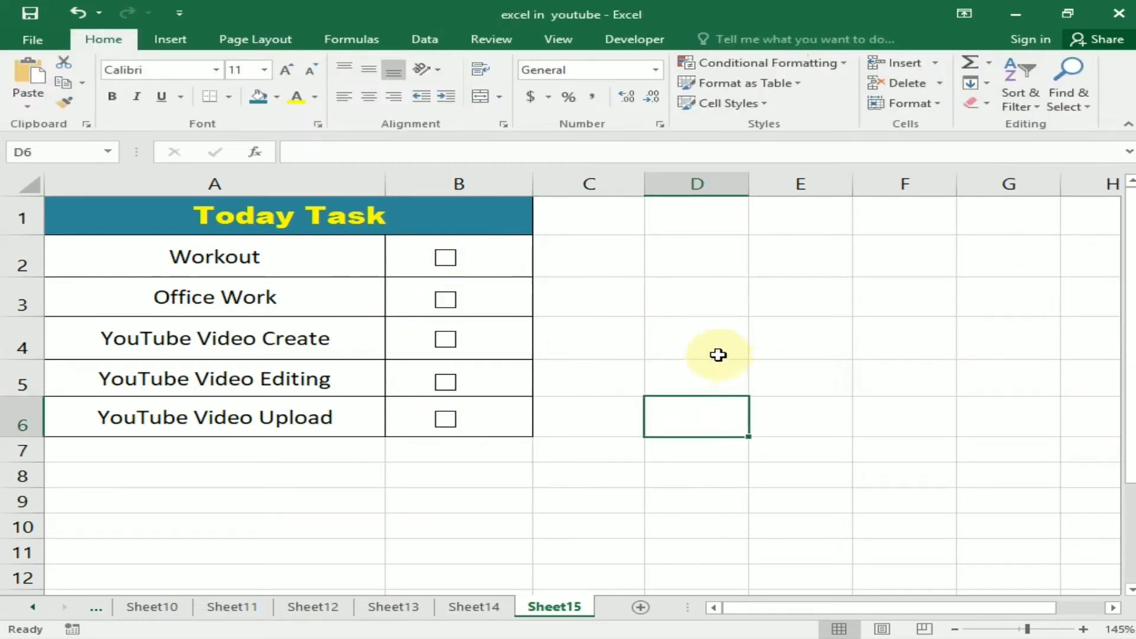
- In Format Control, set the Workout checkbox to Checked with cell link $C$2
{"action": "left_click", "coordinate": [445, 257]}
{"action": "key", "text": "ctrl+z"}
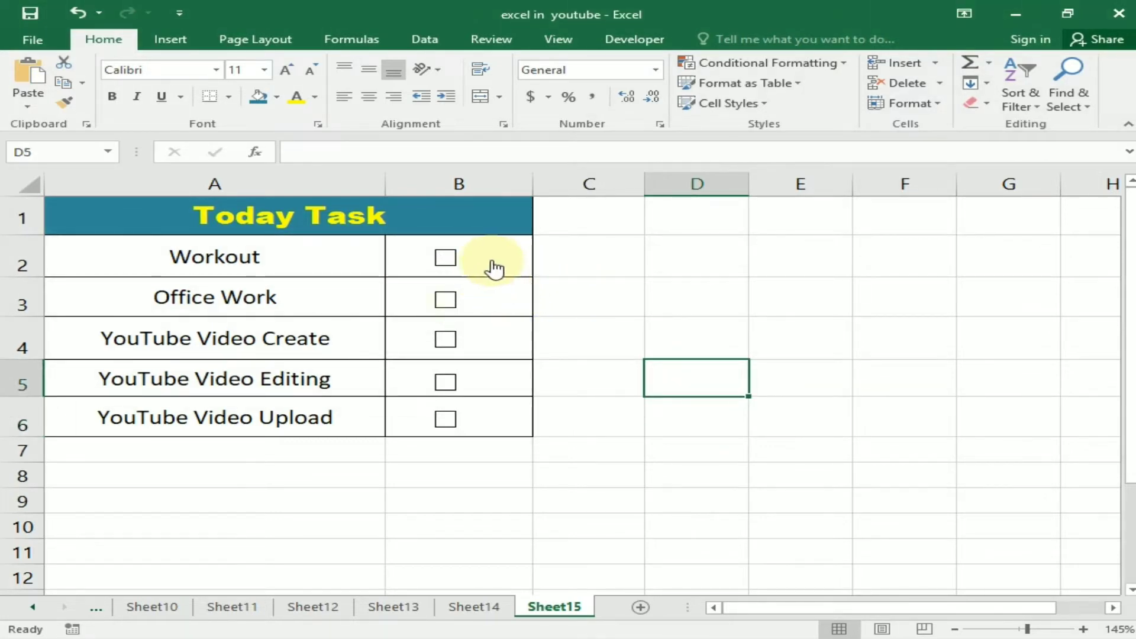
{"action": "right_click", "coordinate": [448, 267]}
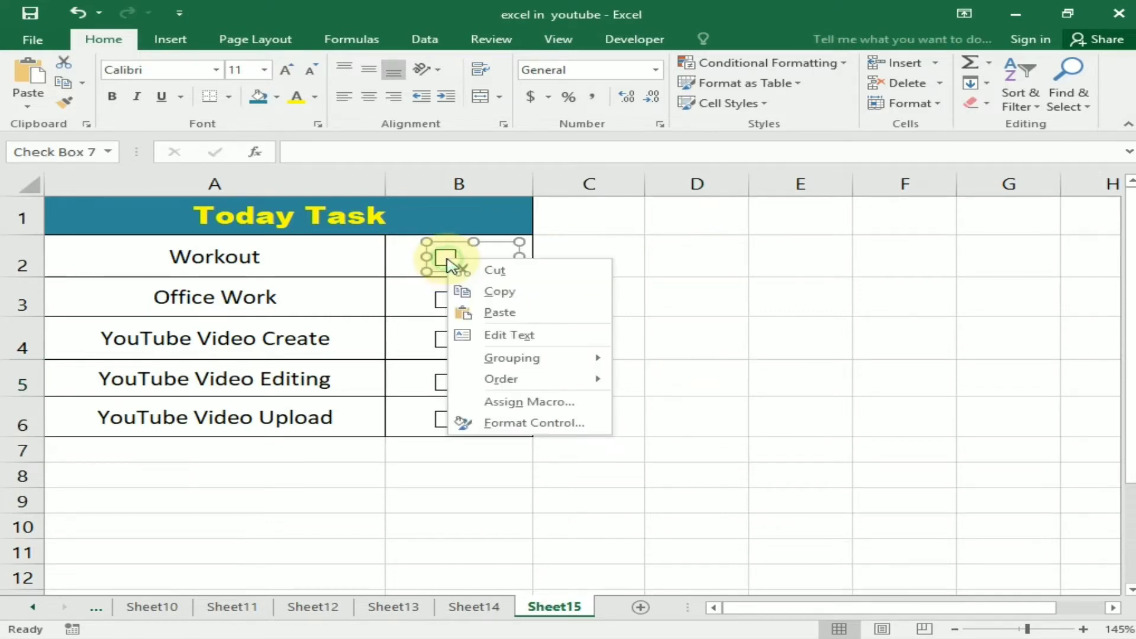
{"action": "left_click", "coordinate": [565, 428]}
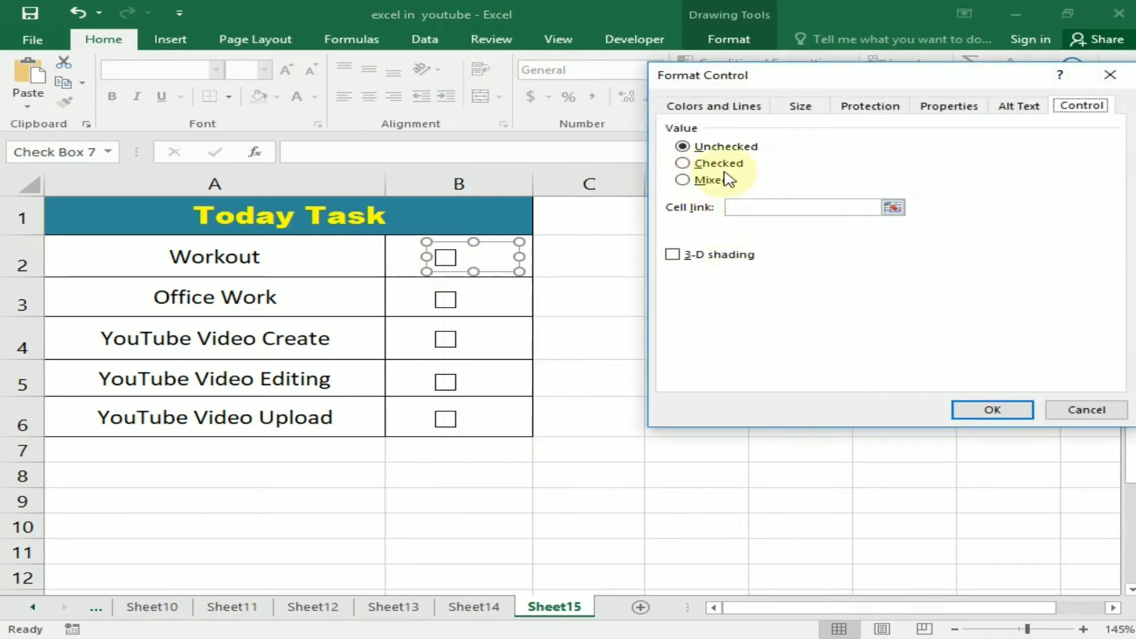
{"action": "left_click", "coordinate": [718, 166]}
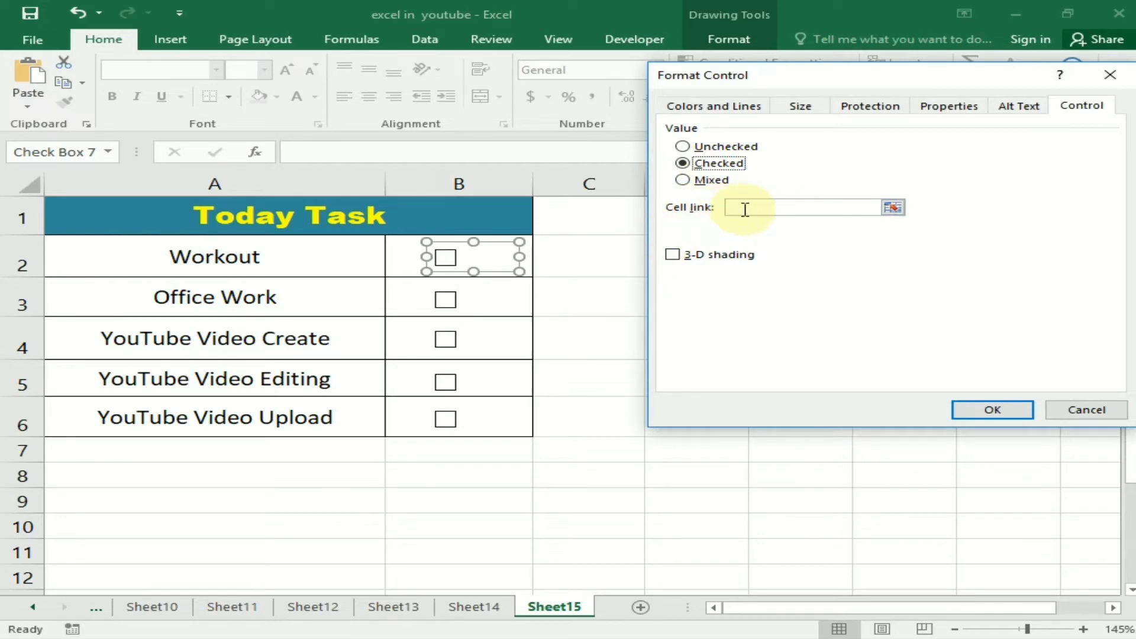
{"action": "left_click", "coordinate": [788, 210]}
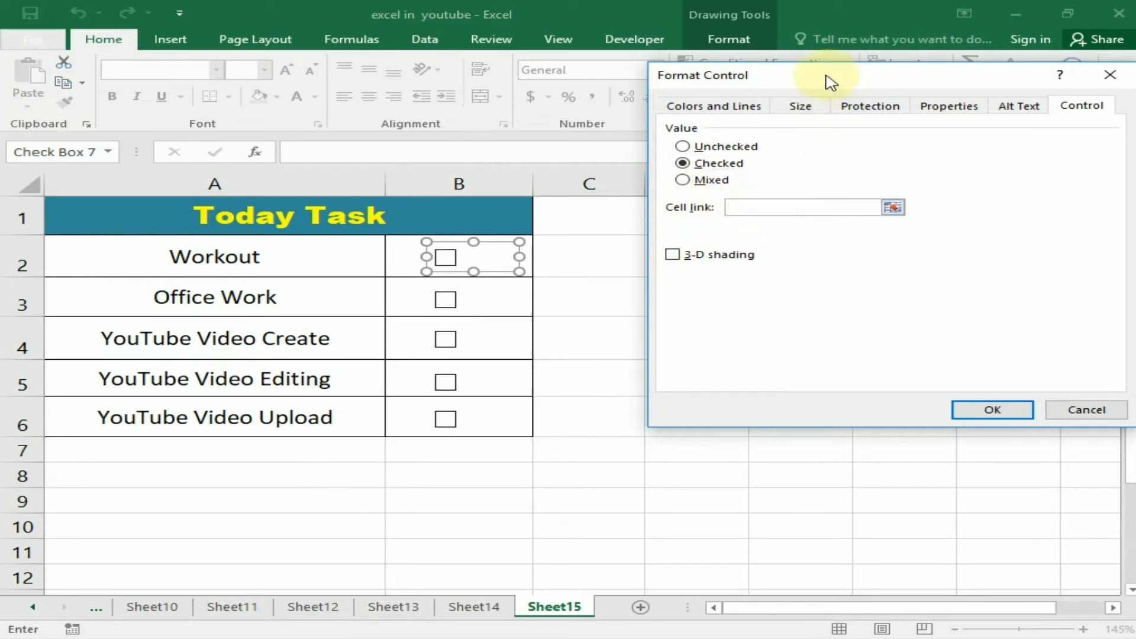
{"action": "left_click_drag", "start_coordinate": [823, 81], "coordinate": [877, 87]}
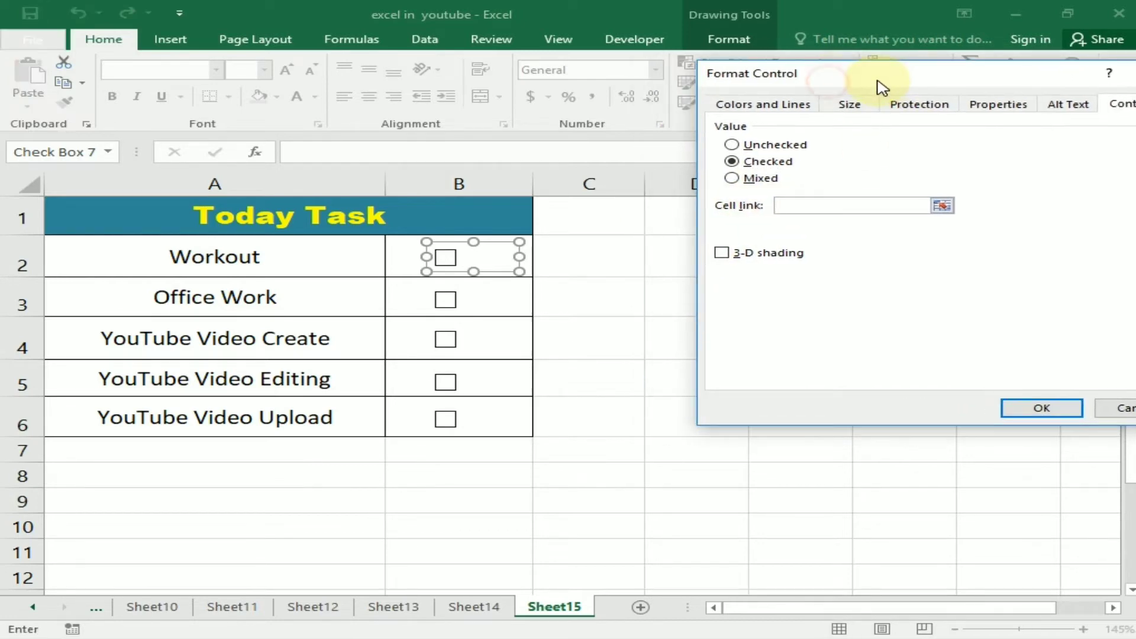
{"action": "left_click", "coordinate": [605, 262]}
{"action": "left_click", "coordinate": [1041, 408]}
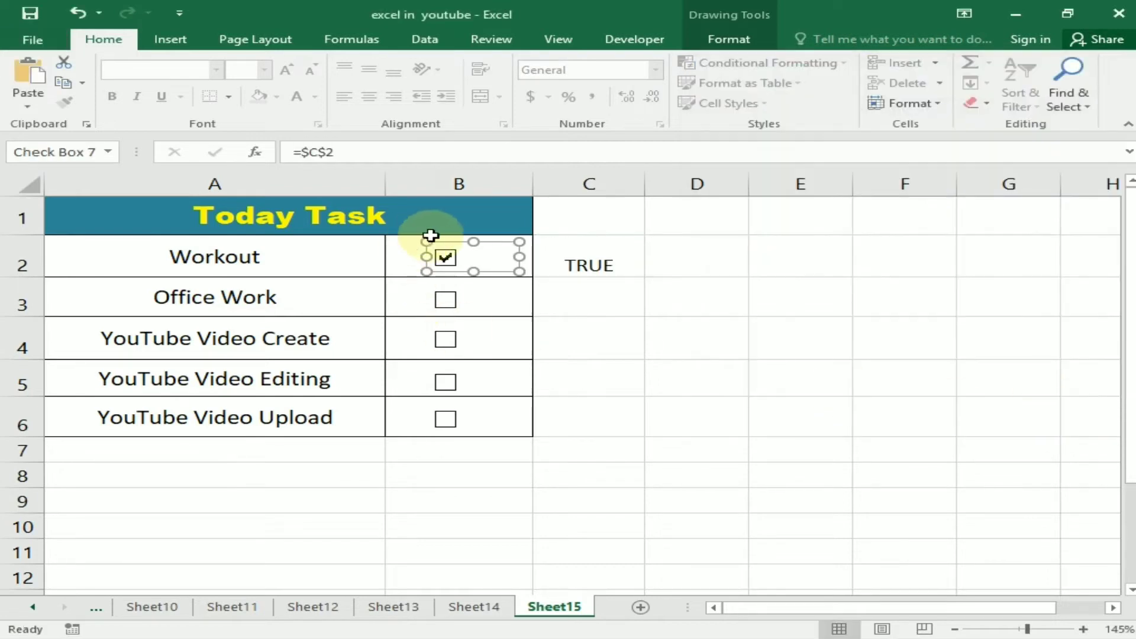
- Set the Office Work checkbox to Checked and link it to cell C3
{"action": "right_click", "coordinate": [446, 305]}
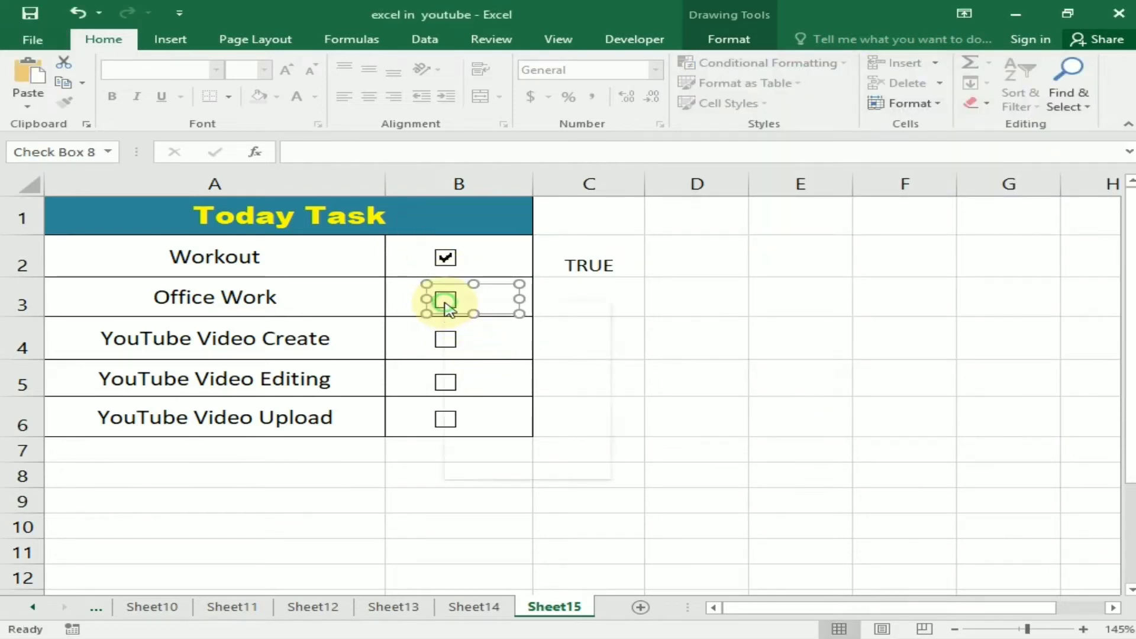
{"action": "left_click", "coordinate": [549, 468]}
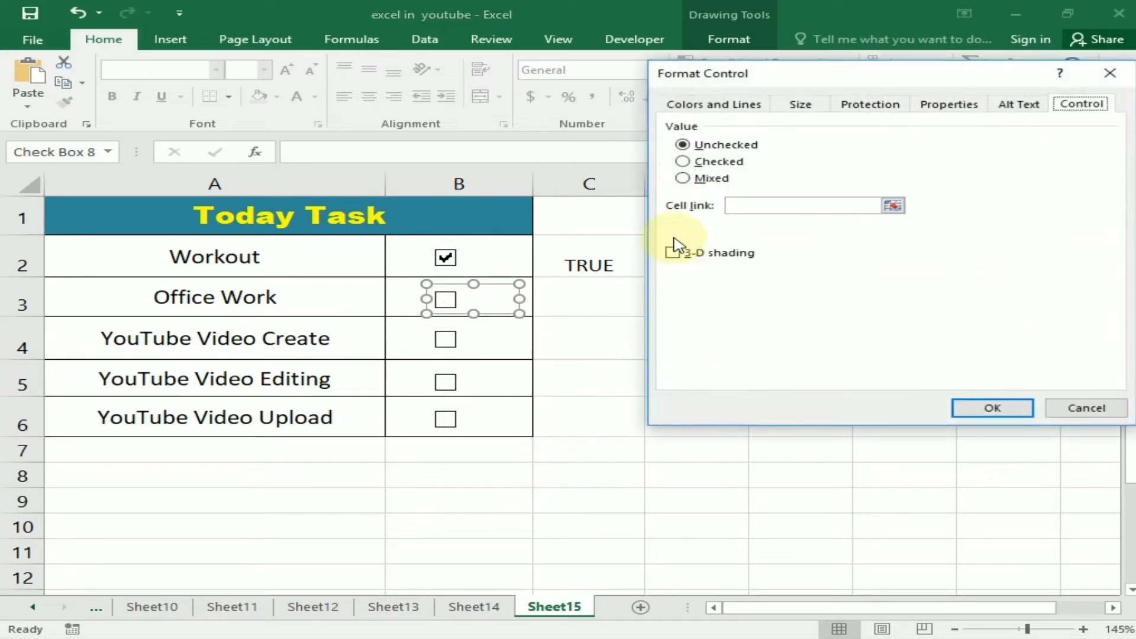
{"action": "left_click", "coordinate": [683, 162]}
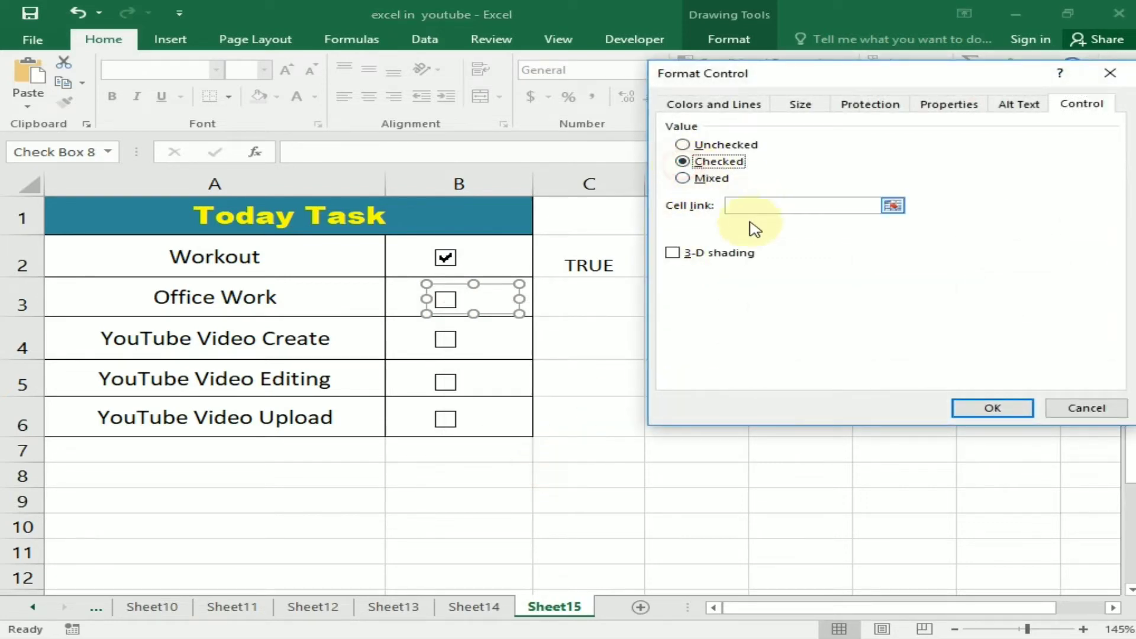
{"action": "left_click", "coordinate": [791, 206]}
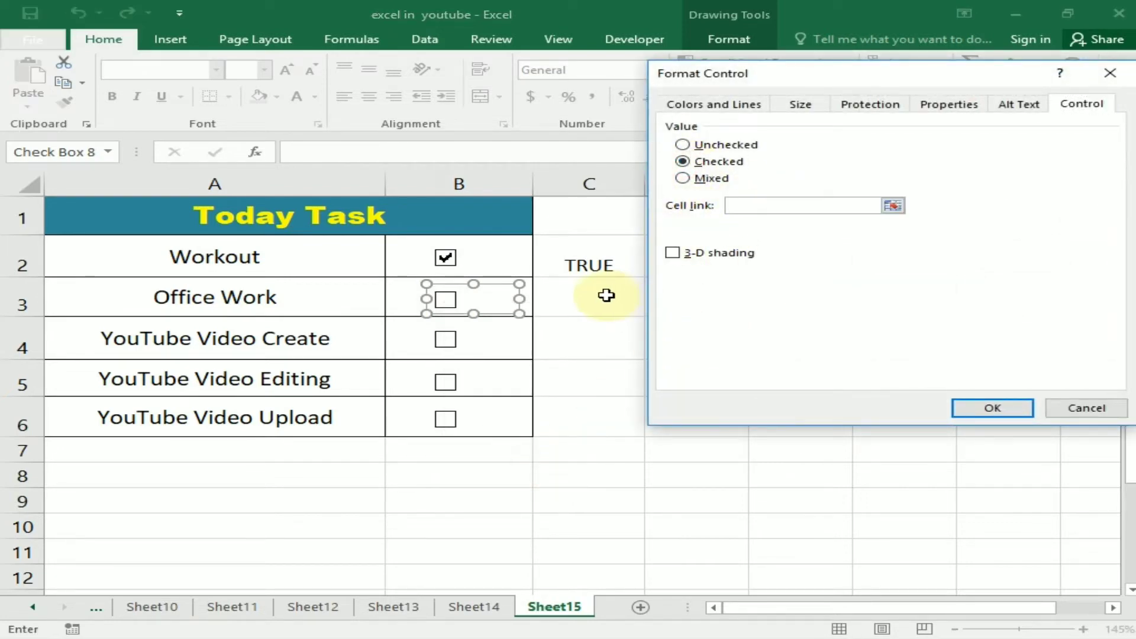
{"action": "left_click", "coordinate": [605, 294]}
{"action": "left_click", "coordinate": [1022, 407]}
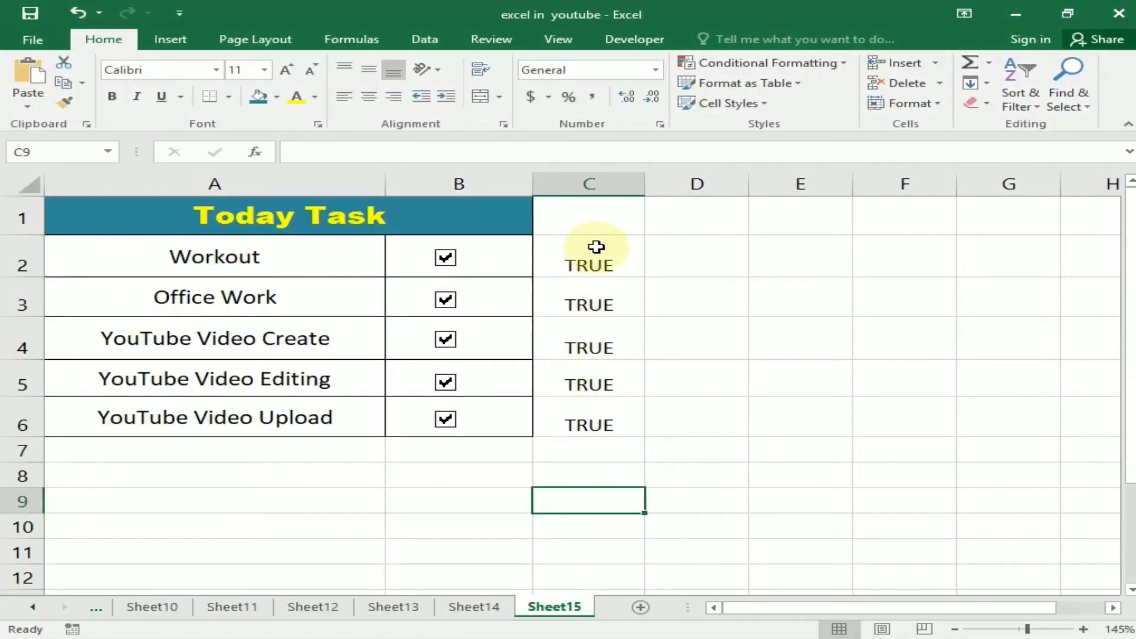
- Untick all five task checkboxes, briefly re-testing Workout, so C2:C6 read FALSE
{"action": "left_click", "coordinate": [445, 419]}
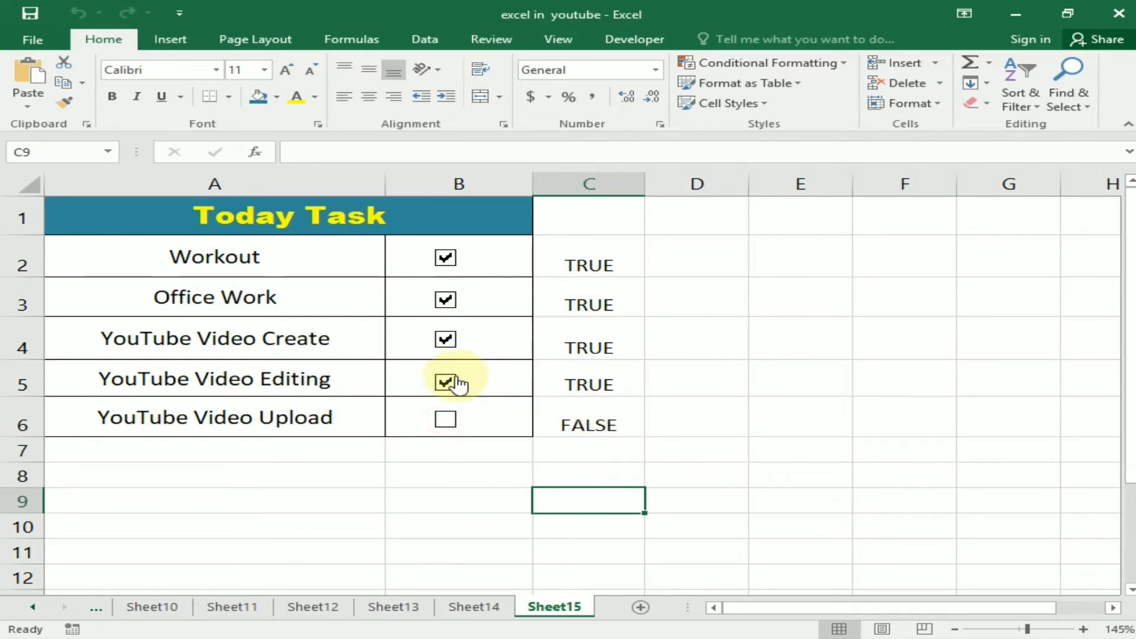
{"action": "left_click", "coordinate": [448, 382]}
{"action": "left_click", "coordinate": [445, 342]}
{"action": "left_click", "coordinate": [445, 299]}
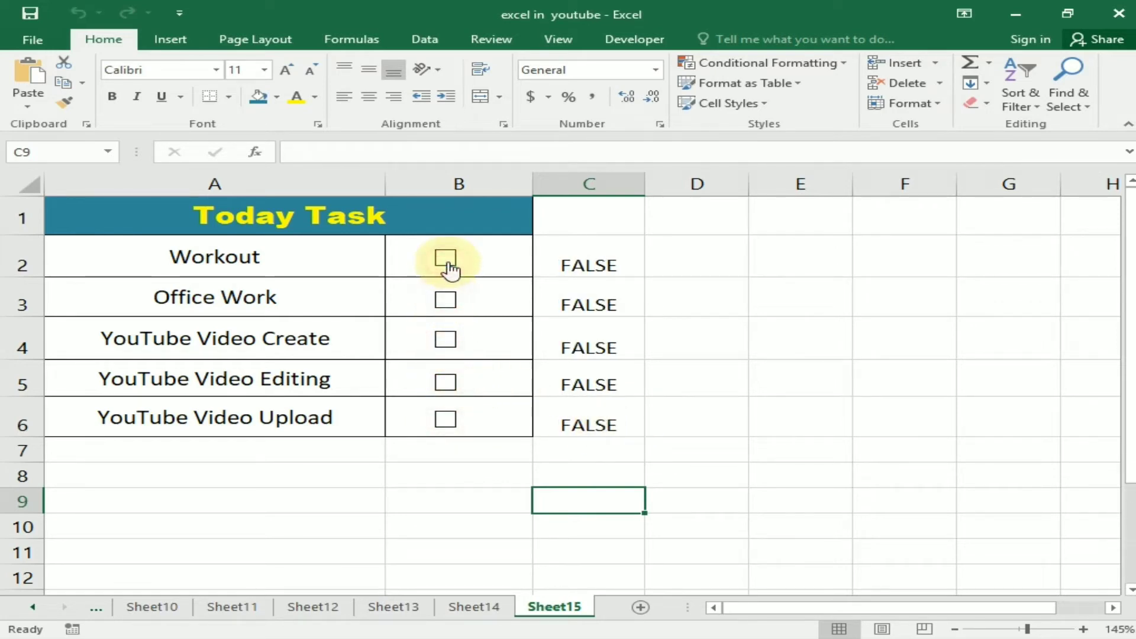
{"action": "left_click", "coordinate": [446, 260]}
{"action": "left_click", "coordinate": [446, 257]}
- Middle-align the FALSE values in C2:C6, then select task names A2:A6
{"action": "left_click", "coordinate": [616, 251]}
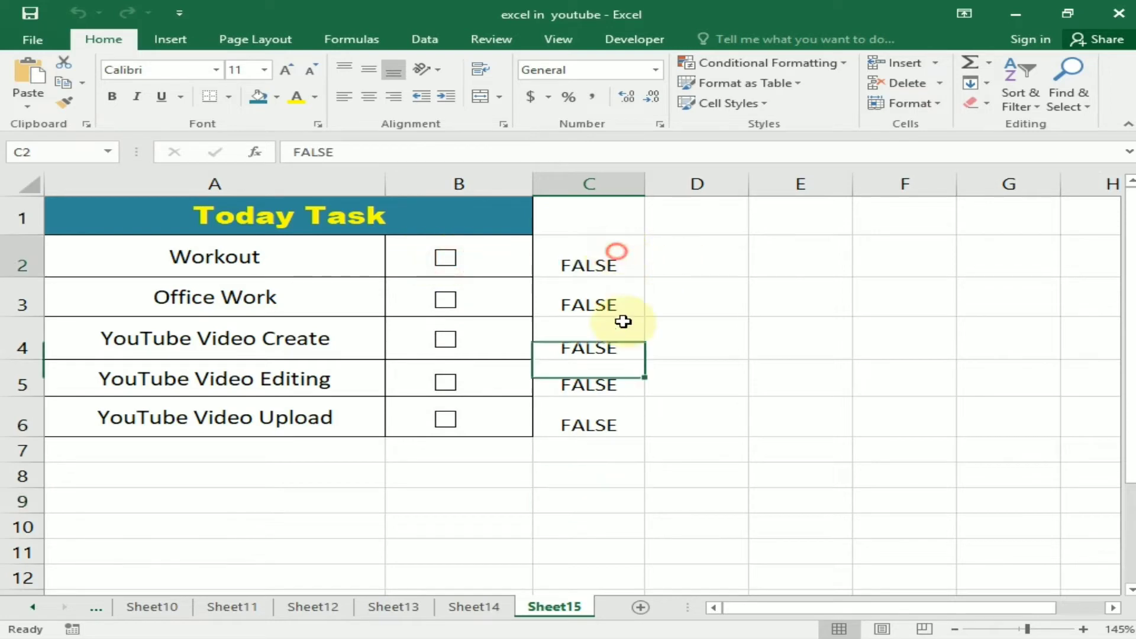
{"action": "left_click_drag", "start_coordinate": [623, 321], "coordinate": [624, 424]}
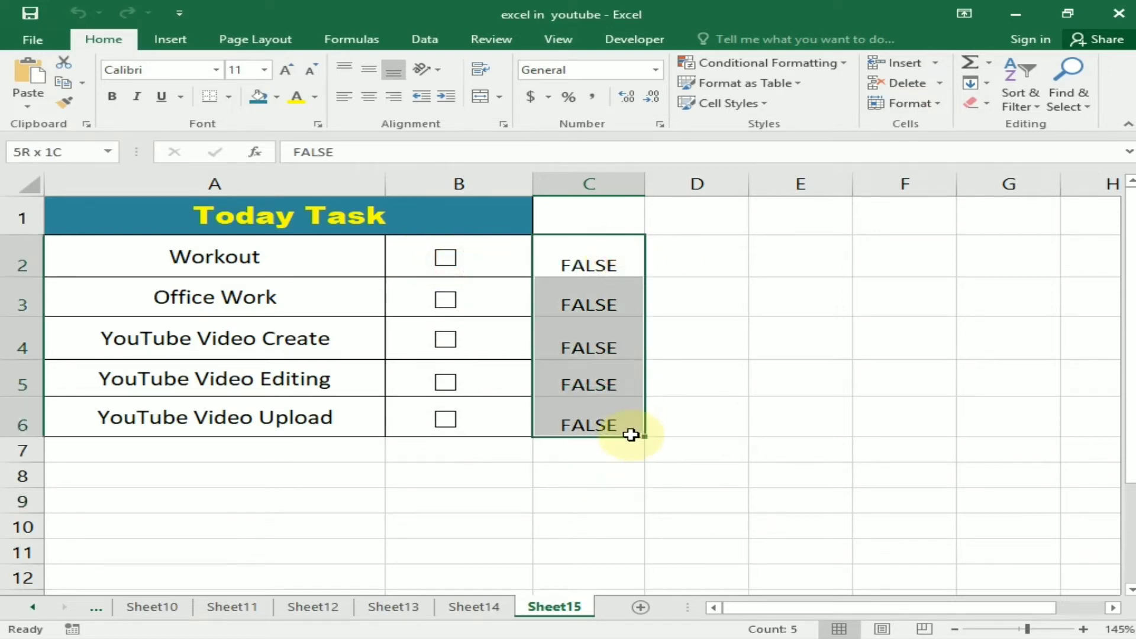
{"action": "left_click", "coordinate": [370, 74]}
{"action": "left_click", "coordinate": [903, 416]}
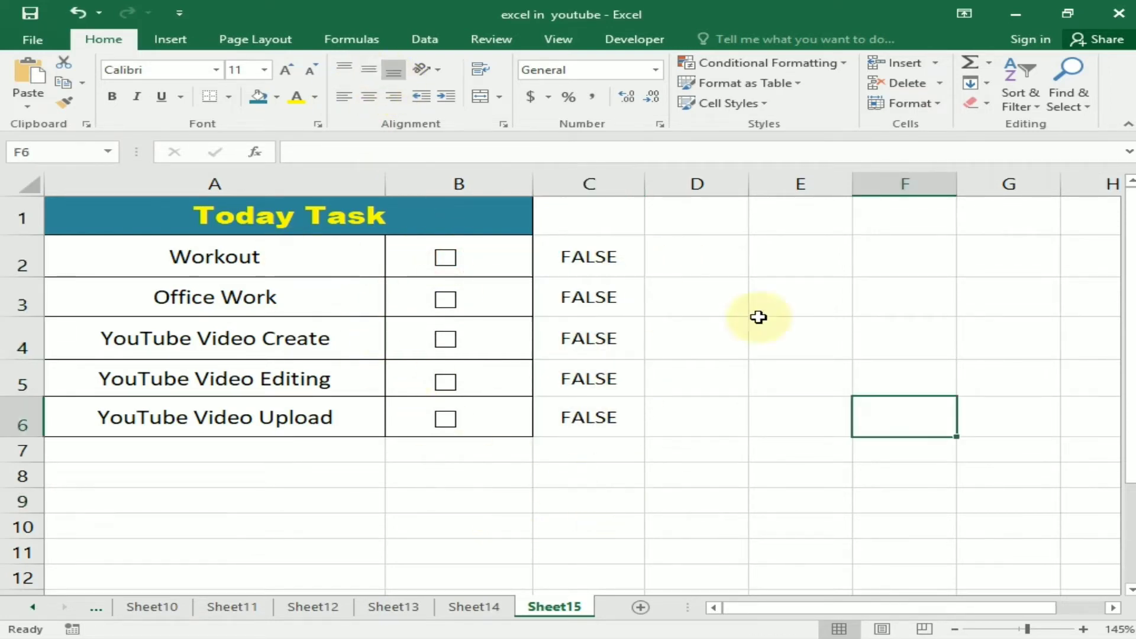
{"action": "left_click_drag", "start_coordinate": [272, 256], "coordinate": [304, 419]}
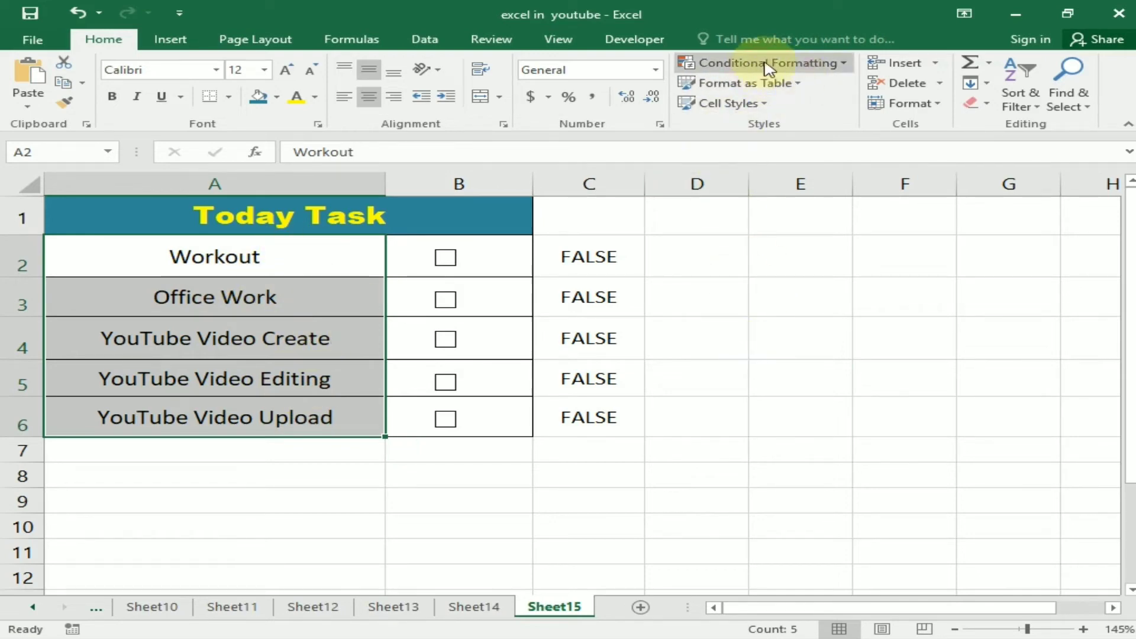
- Create a new formula-based conditional formatting rule for A2:A6 using =C2=TRUE
{"action": "left_click", "coordinate": [856, 69]}
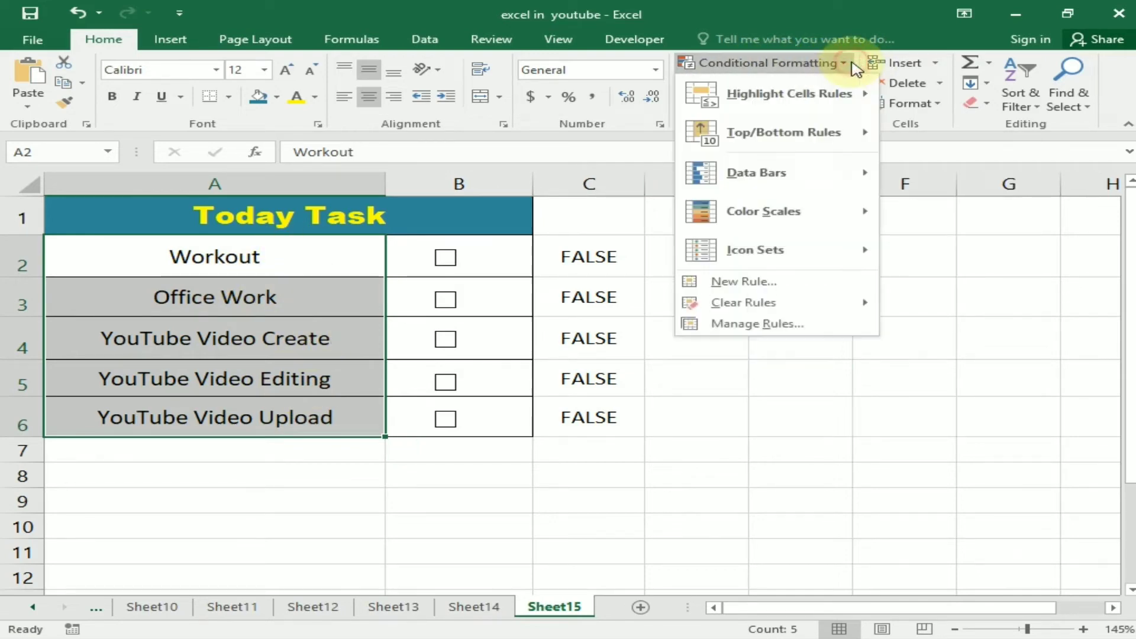
{"action": "left_click", "coordinate": [838, 291]}
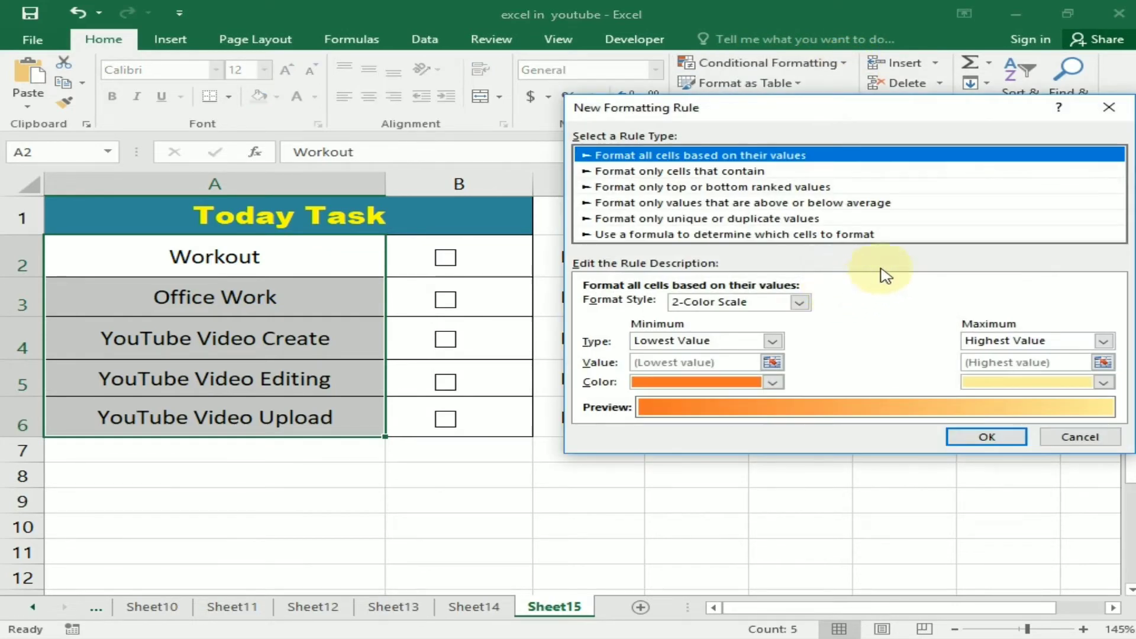
{"action": "left_click", "coordinate": [681, 234]}
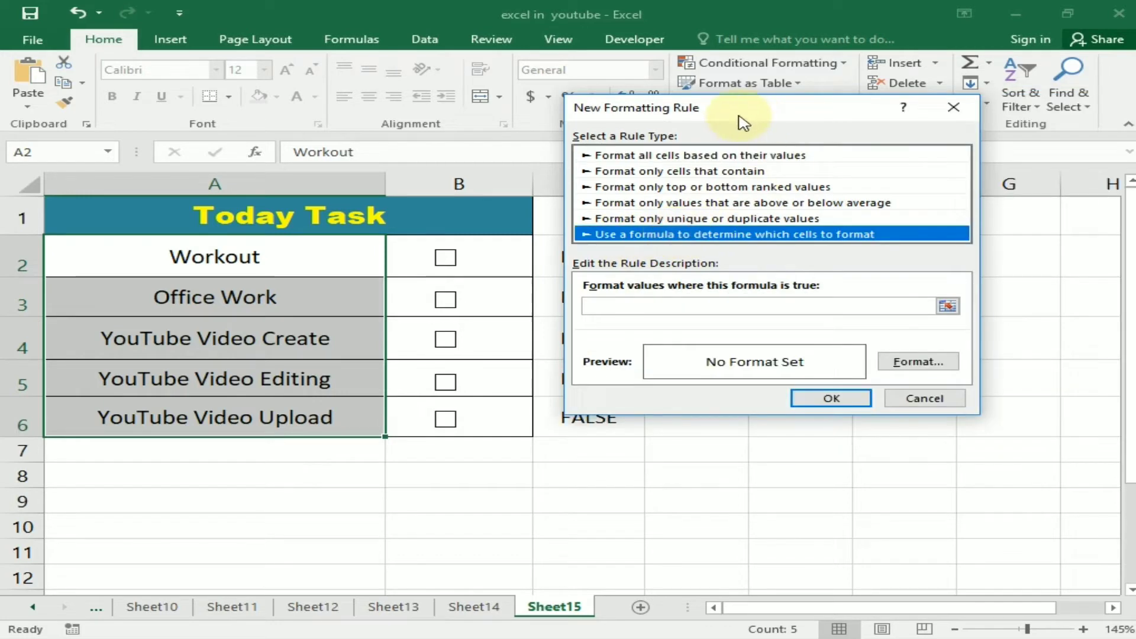
{"action": "mouse_move", "coordinate": [740, 119]}
{"action": "left_mouse_down"}
{"action": "mouse_move", "coordinate": [925, 119]}
{"action": "mouse_move", "coordinate": [849, 118]}
{"action": "left_mouse_up"}
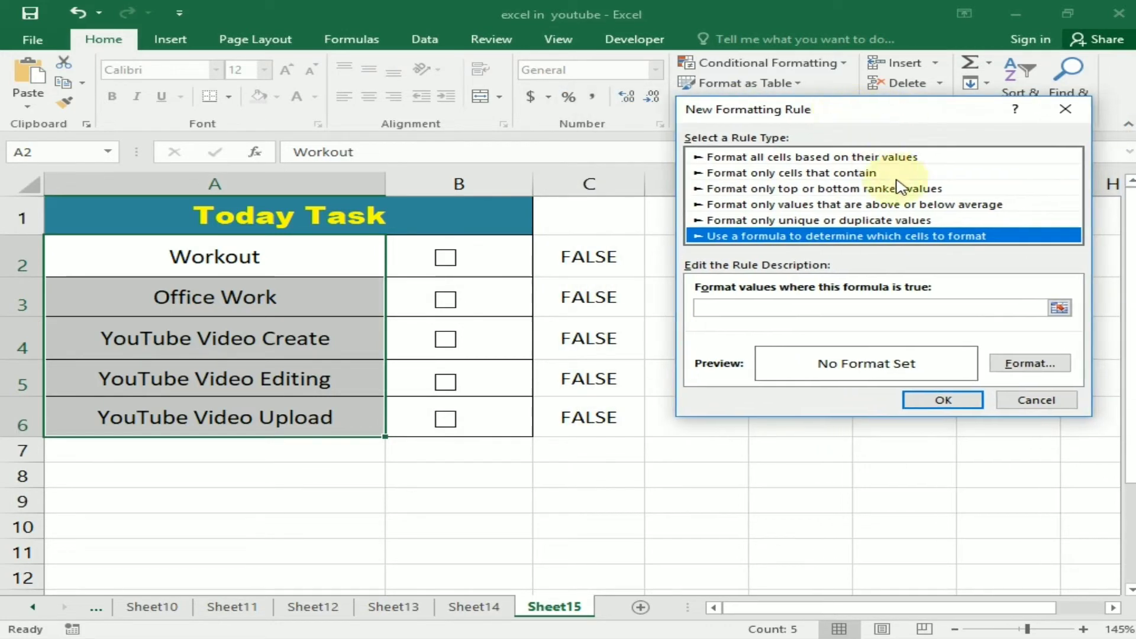
{"action": "left_click", "coordinate": [728, 307]}
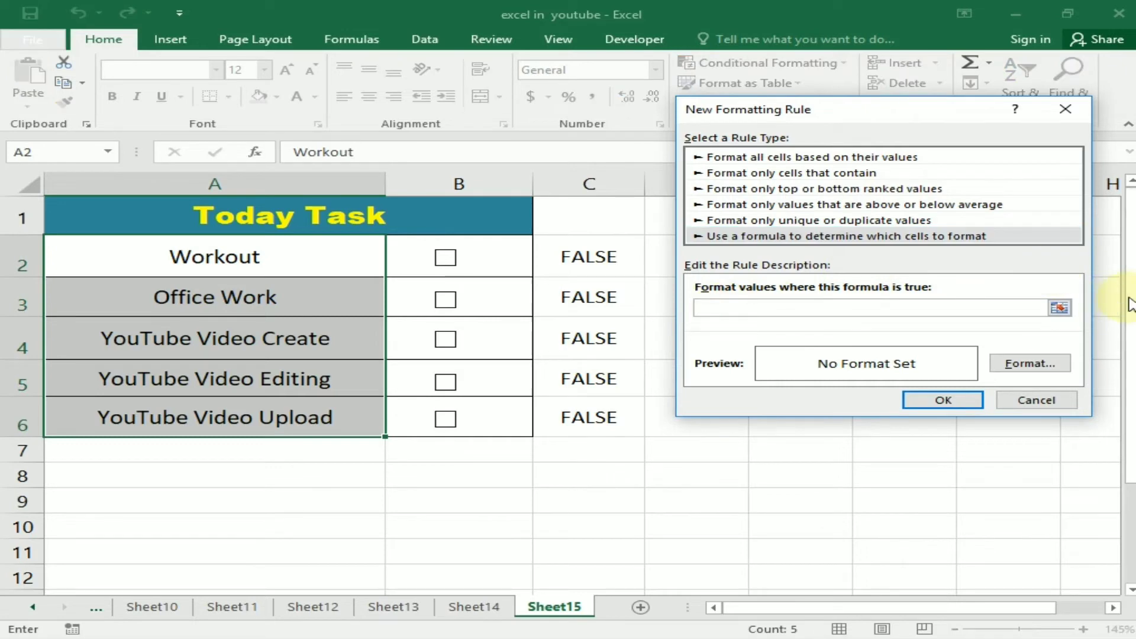
{"action": "type", "text": "="}
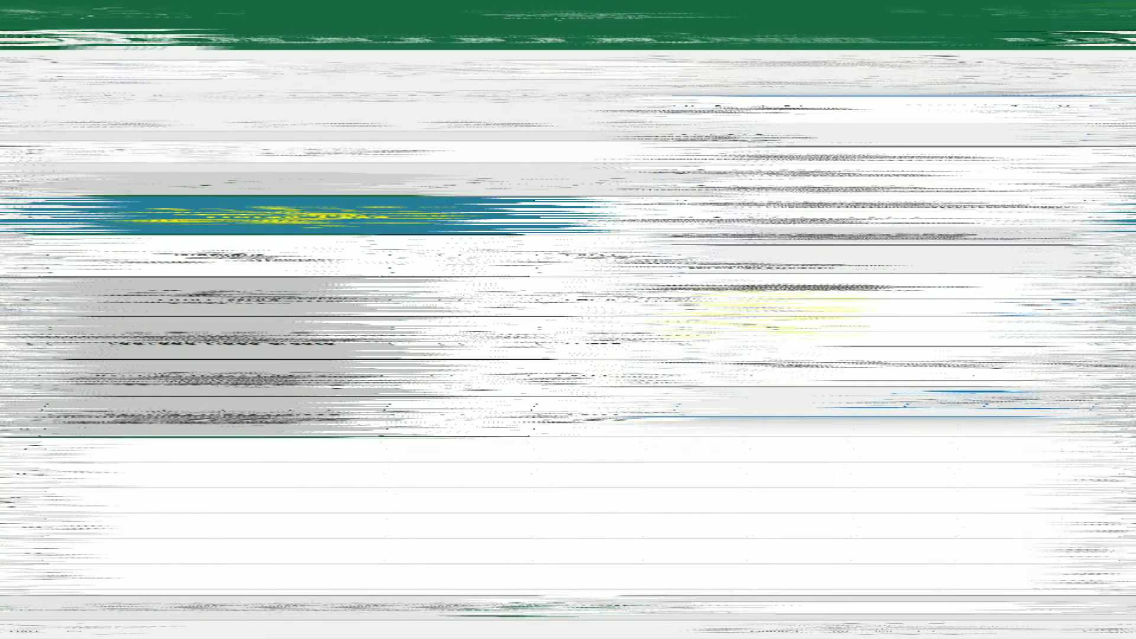
{"action": "type", "text": "="}
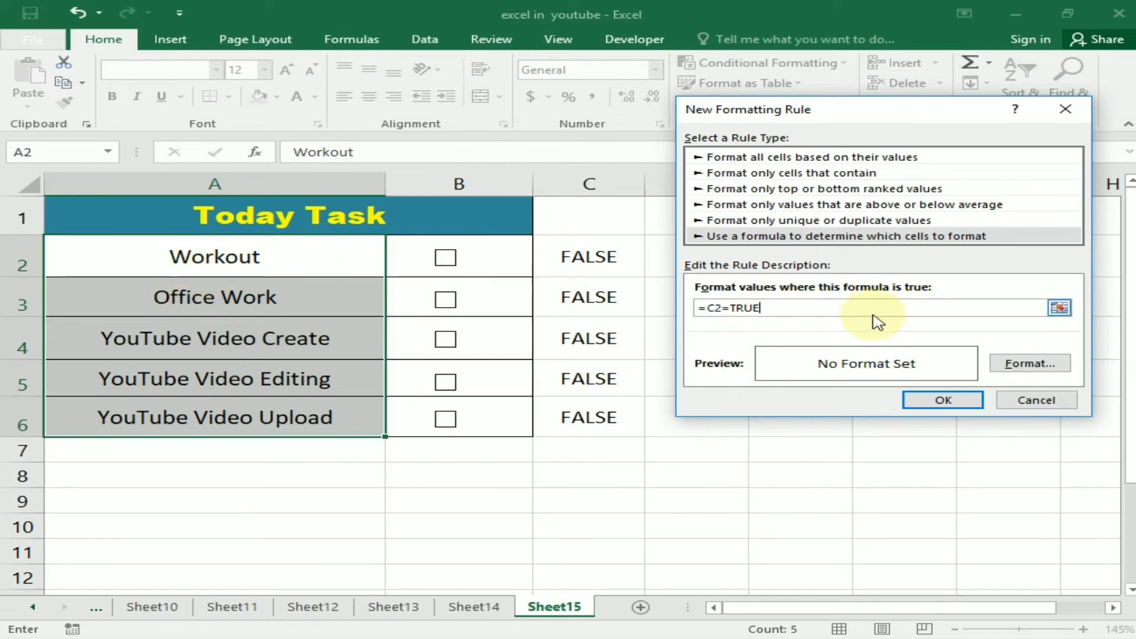
- Give the rule strikethrough font and a light green fill, then apply it
{"action": "left_click", "coordinate": [1031, 364]}
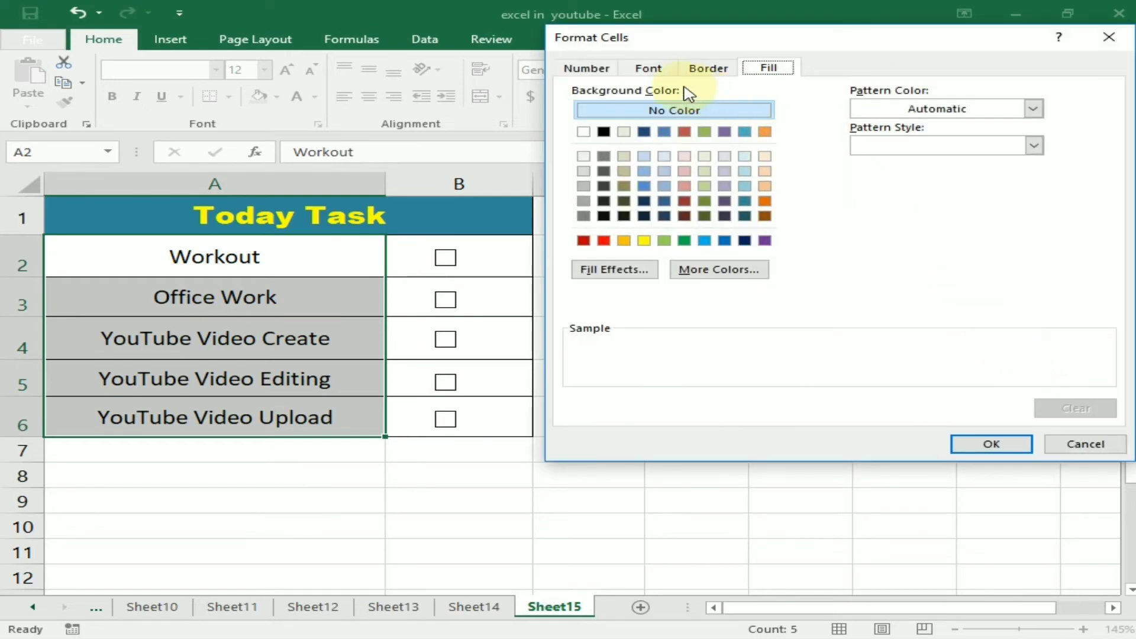
{"action": "left_click", "coordinate": [649, 69]}
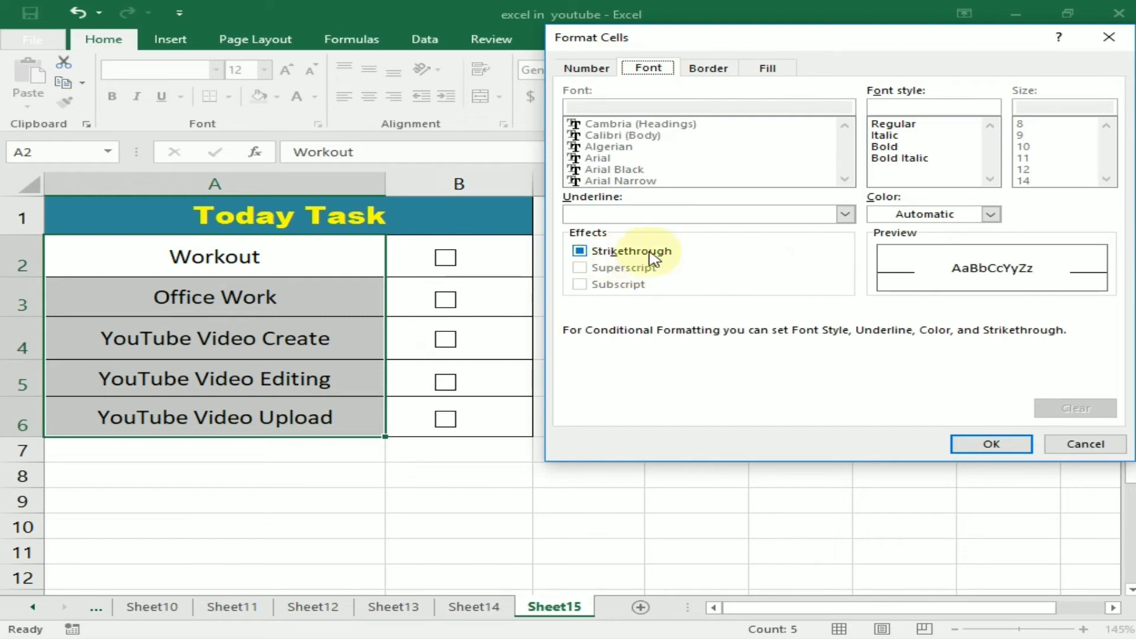
{"action": "left_click", "coordinate": [593, 254]}
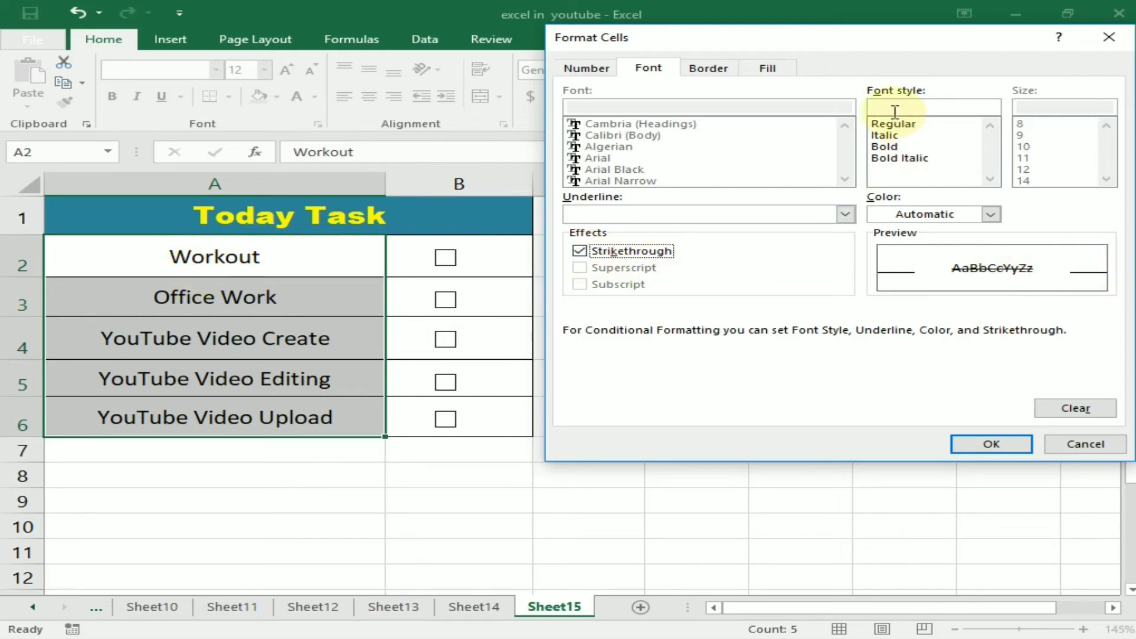
{"action": "left_click", "coordinate": [769, 71]}
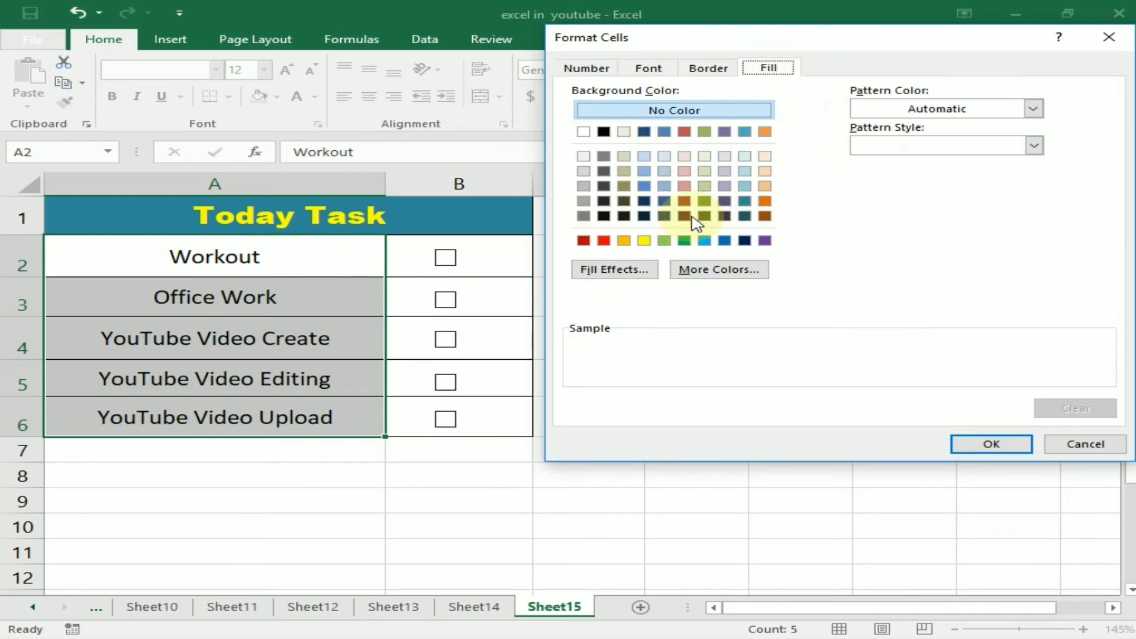
{"action": "left_click", "coordinate": [665, 240]}
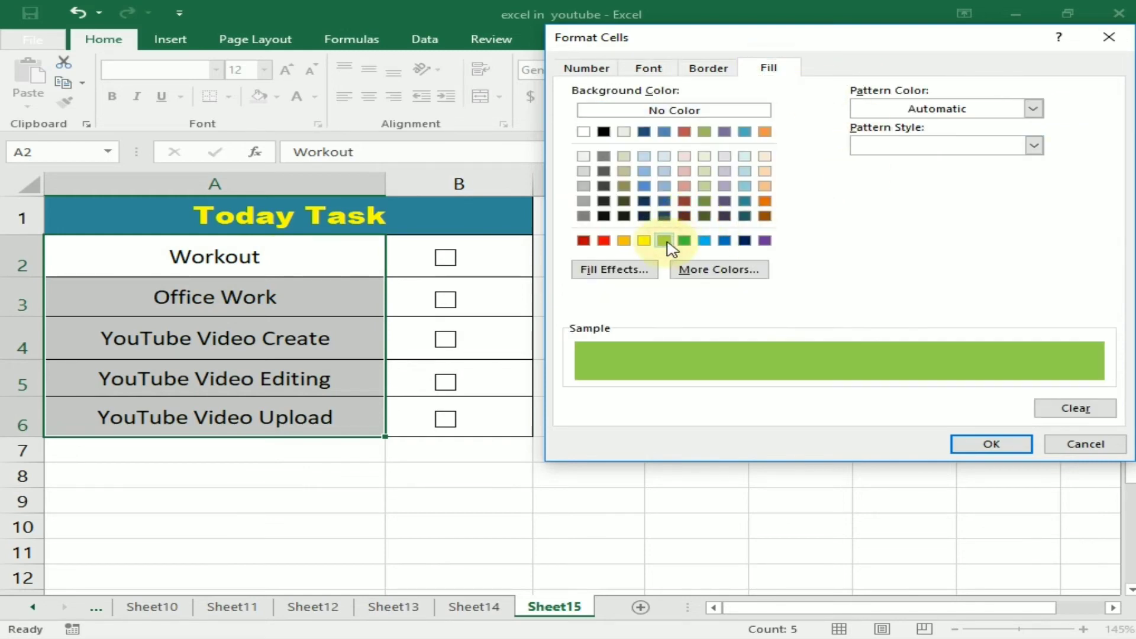
{"action": "left_click", "coordinate": [1010, 445]}
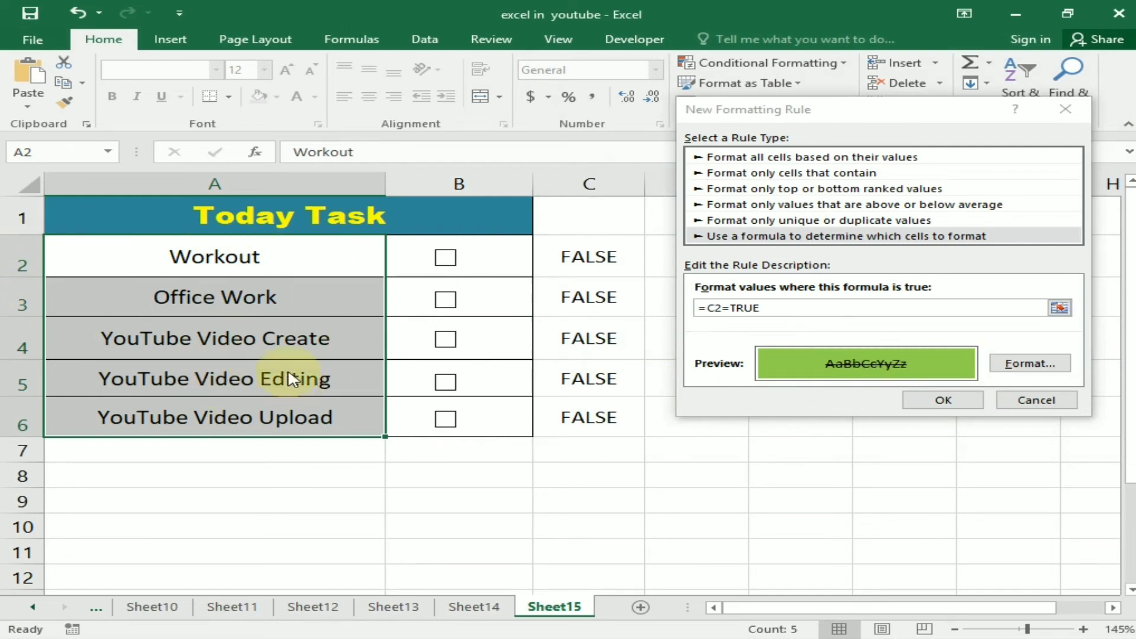
{"action": "left_click", "coordinate": [945, 401]}
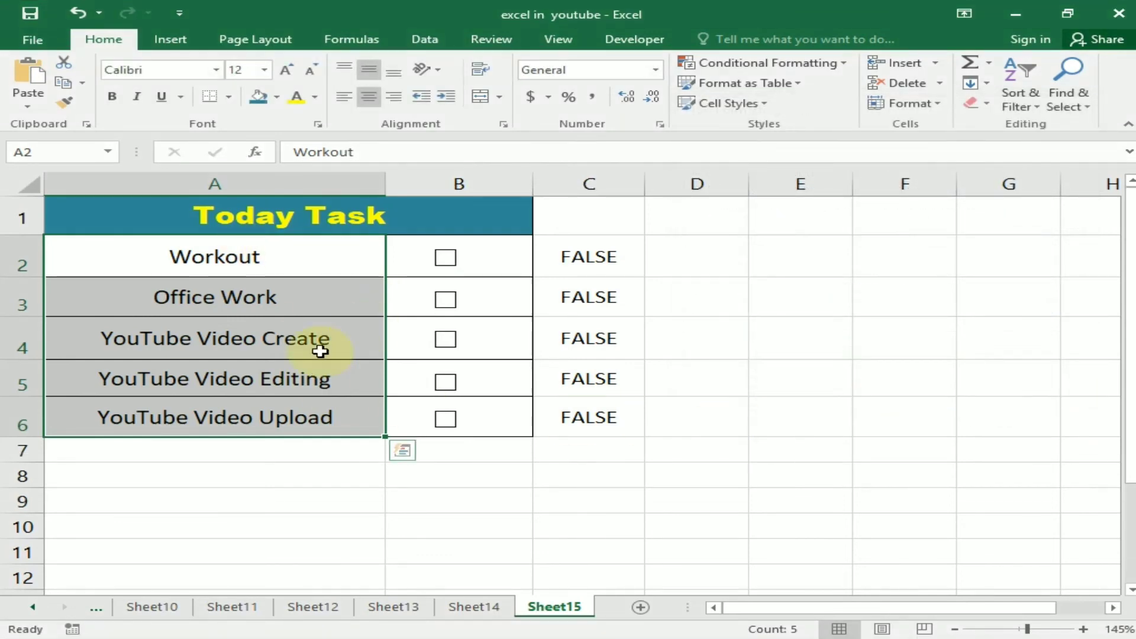
- Deselect the task names by clicking an empty cell
{"action": "left_click", "coordinate": [800, 338]}
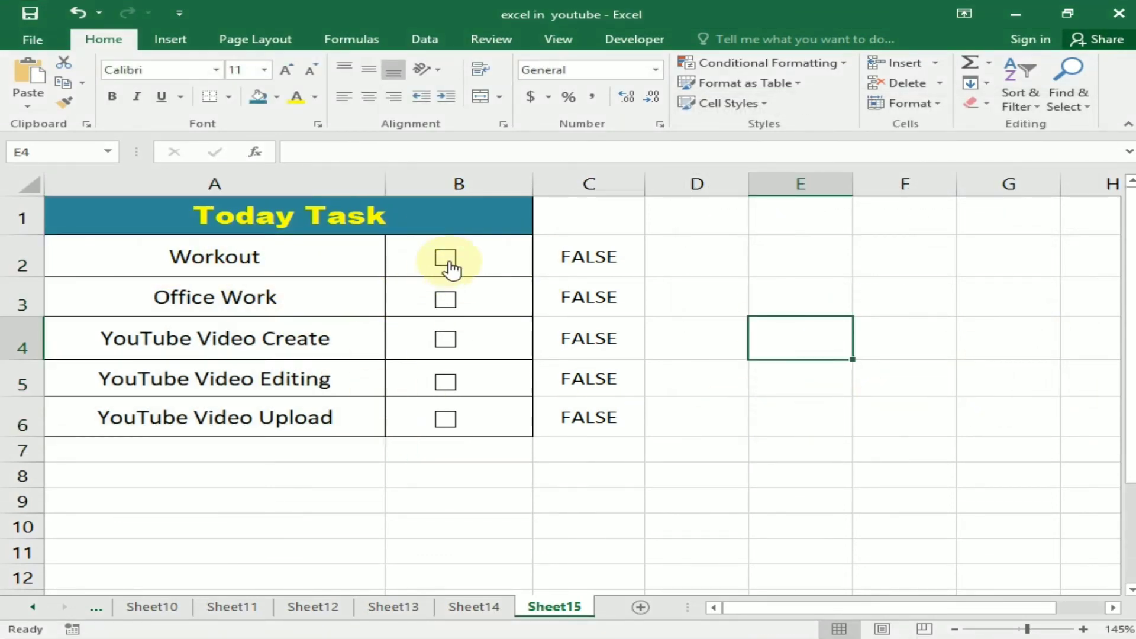
- Hide helper column C, then untick Workout and Office Work to test the formatting
{"action": "left_click", "coordinate": [598, 184]}
{"action": "right_click", "coordinate": [592, 183]}
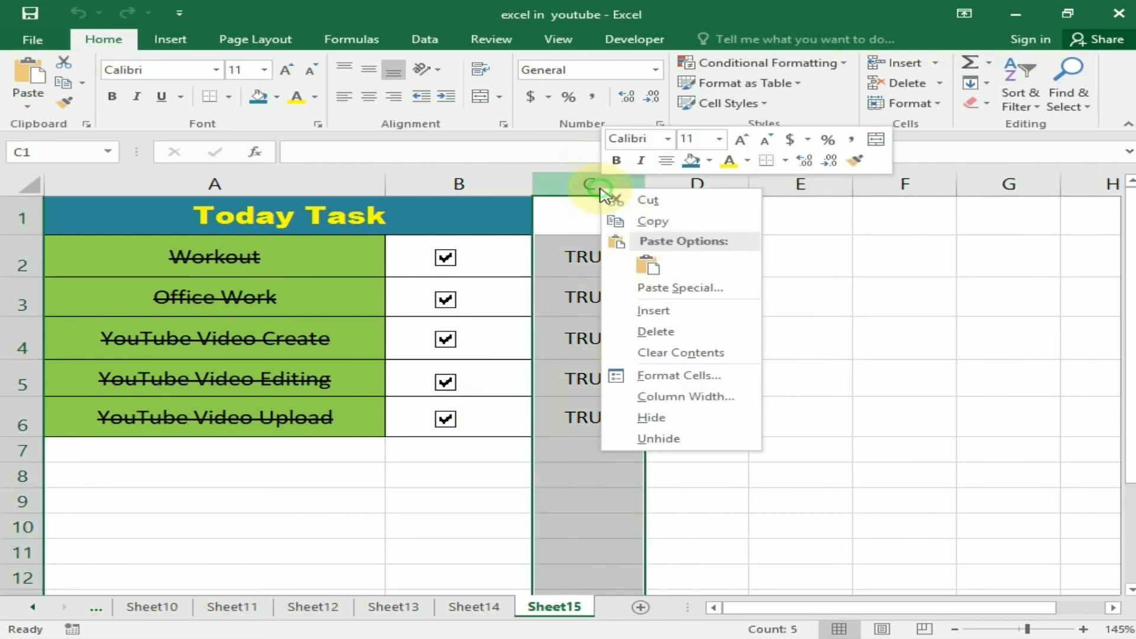
{"action": "left_click", "coordinate": [679, 421]}
{"action": "left_click", "coordinate": [705, 401]}
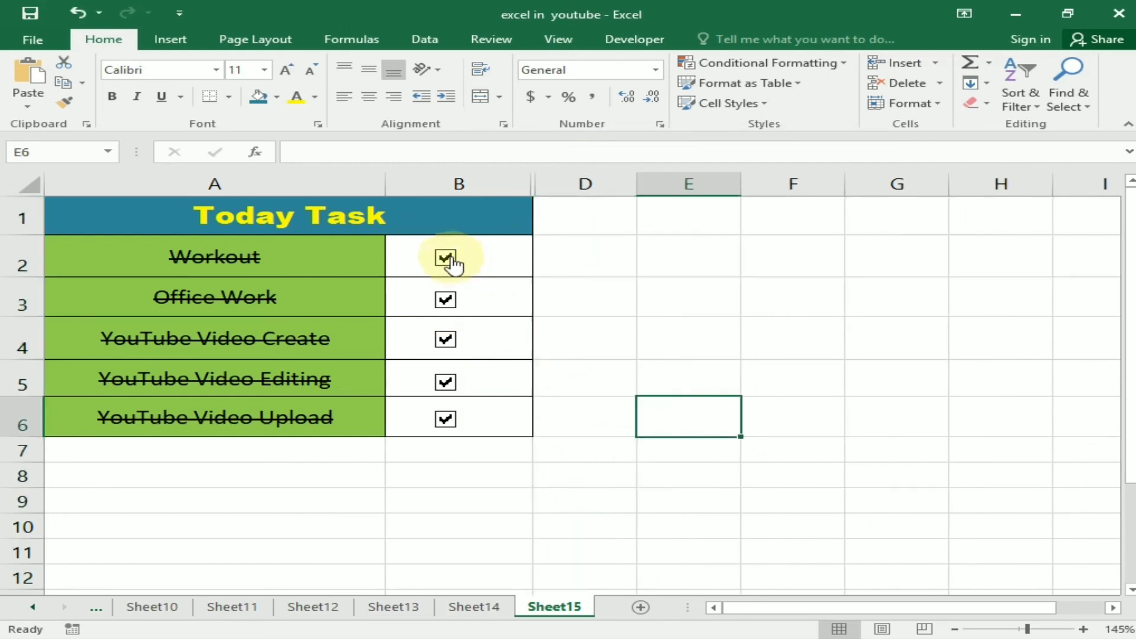
{"action": "left_click", "coordinate": [445, 257]}
{"action": "left_click", "coordinate": [457, 303]}
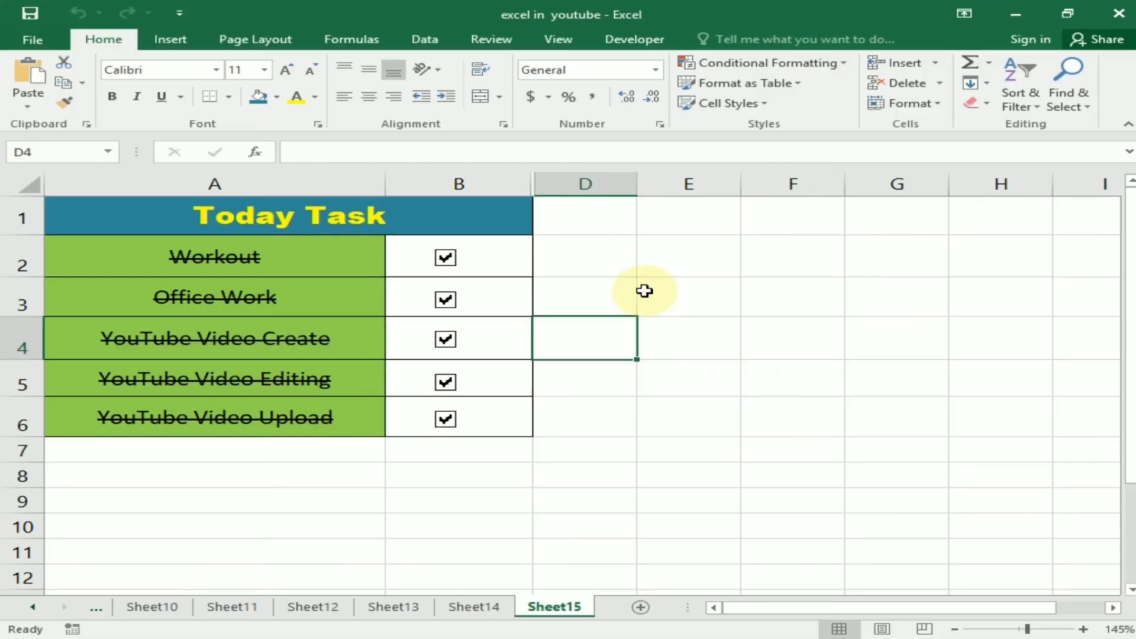